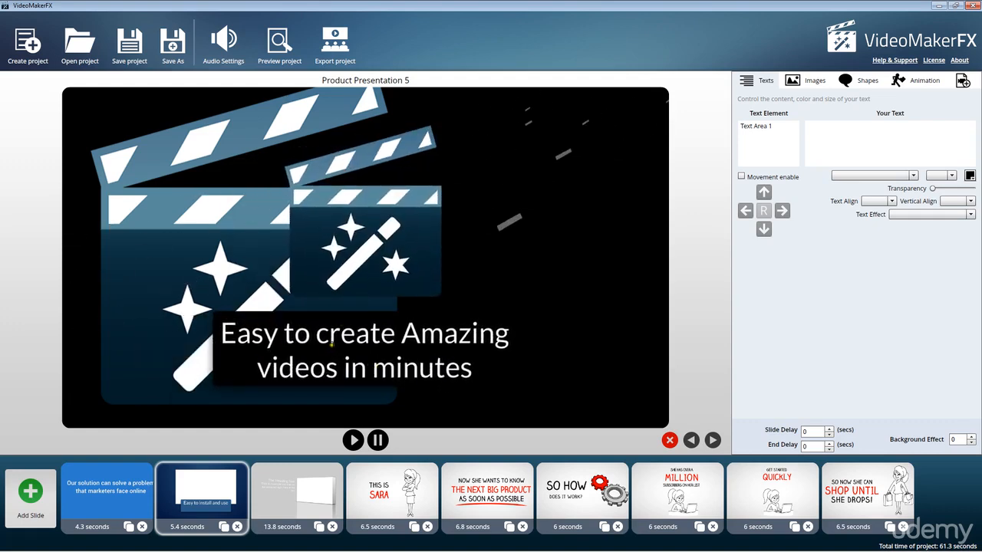
- Preview the 13.8-second 3D photo slide and the "This is Sara" slide of the project
{"action": "left_click", "coordinate": [286, 497]}
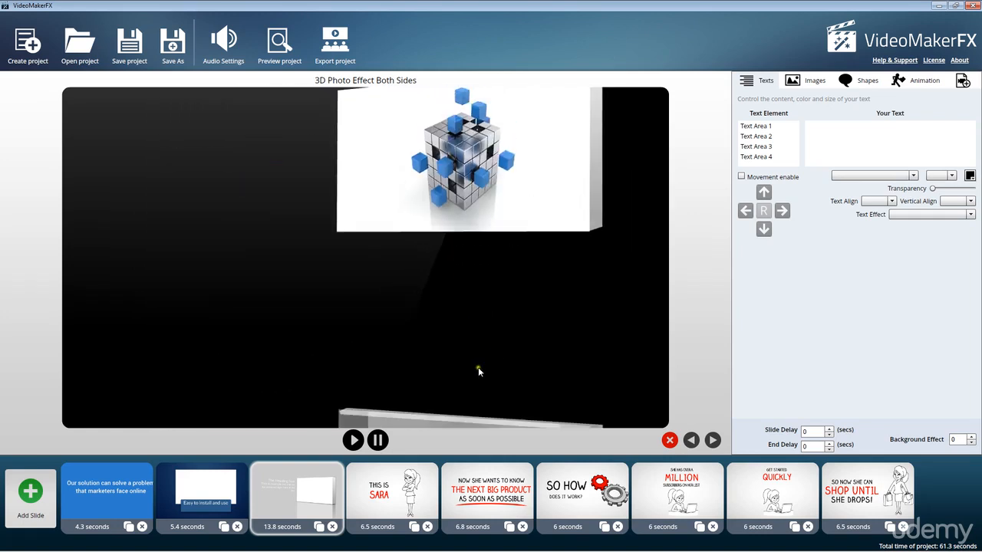
{"action": "left_click", "coordinate": [434, 471]}
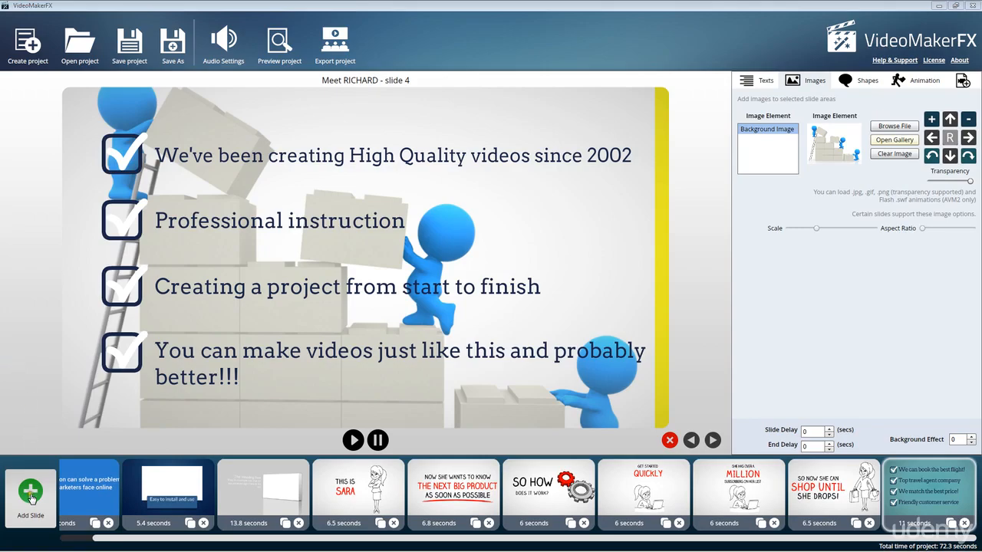
- Start adding a slide and preview layouts 1, 2 and 4 of the VMFX Anniversary - Meet Allain theme
{"action": "left_click", "coordinate": [32, 499]}
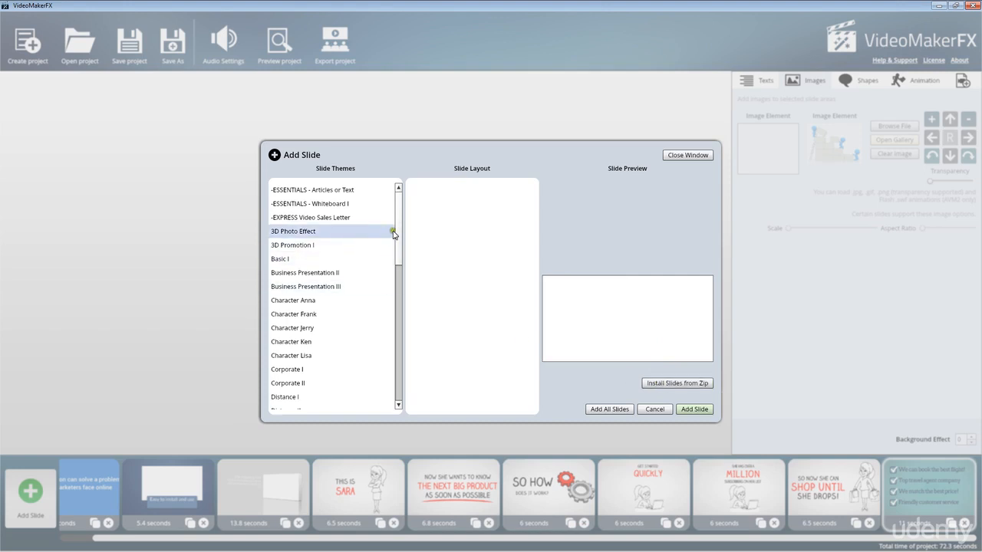
{"action": "left_click_drag", "start_coordinate": [395, 234], "coordinate": [395, 381]}
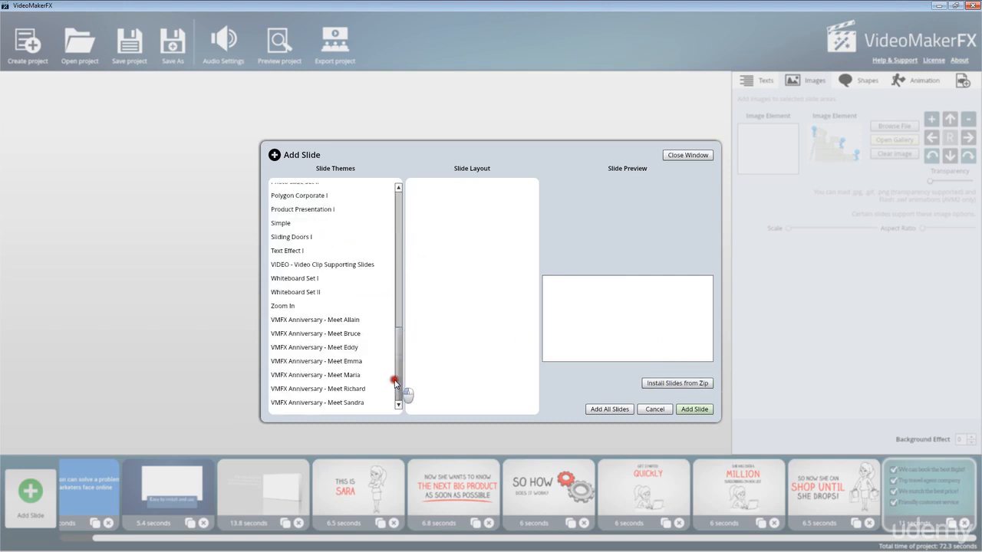
{"action": "left_click", "coordinate": [323, 324]}
{"action": "left_click", "coordinate": [430, 190]}
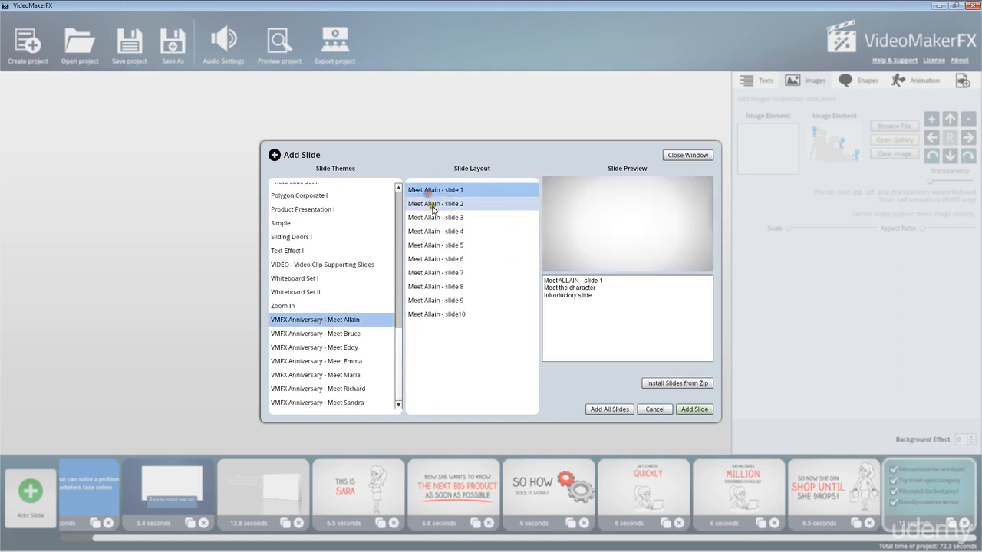
{"action": "left_click", "coordinate": [430, 204]}
{"action": "left_click", "coordinate": [433, 233]}
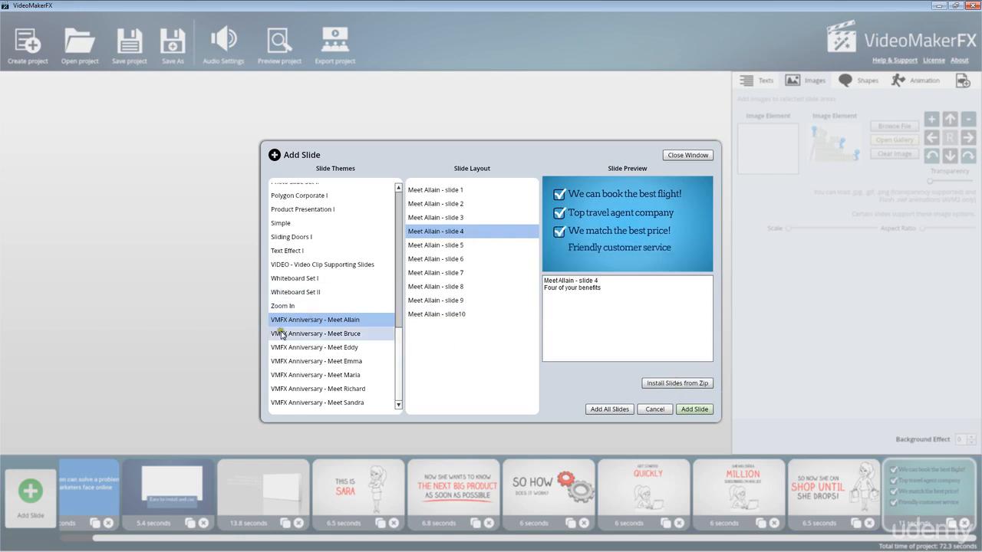
- Browse the Meet Bruce, Meet Eddy and Meet Maria themes and preview the Zoom In theme's Text Zoom and Logo Zoom layouts
{"action": "left_click", "coordinate": [307, 332]}
{"action": "left_click", "coordinate": [284, 347]}
{"action": "left_click", "coordinate": [295, 374]}
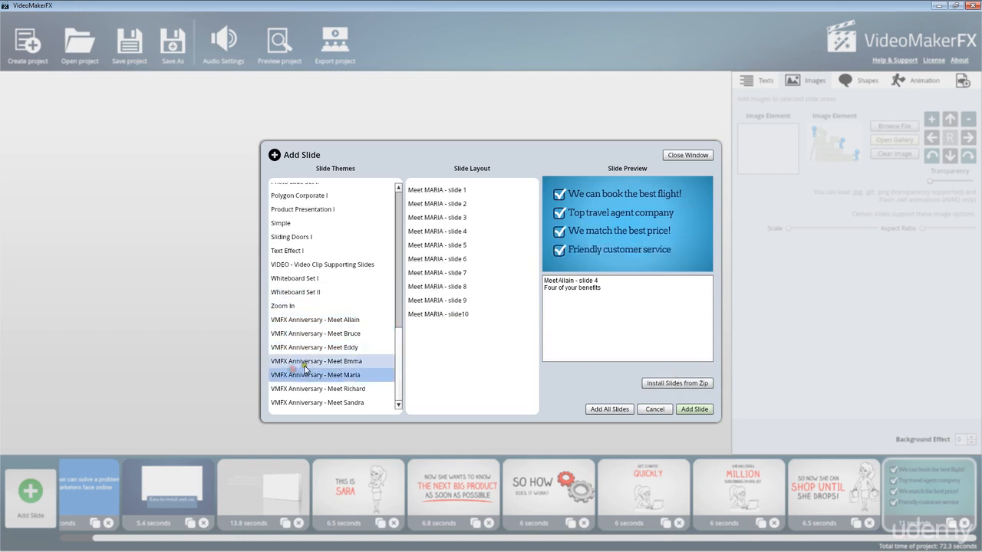
{"action": "left_click", "coordinate": [290, 306]}
{"action": "left_click", "coordinate": [418, 203]}
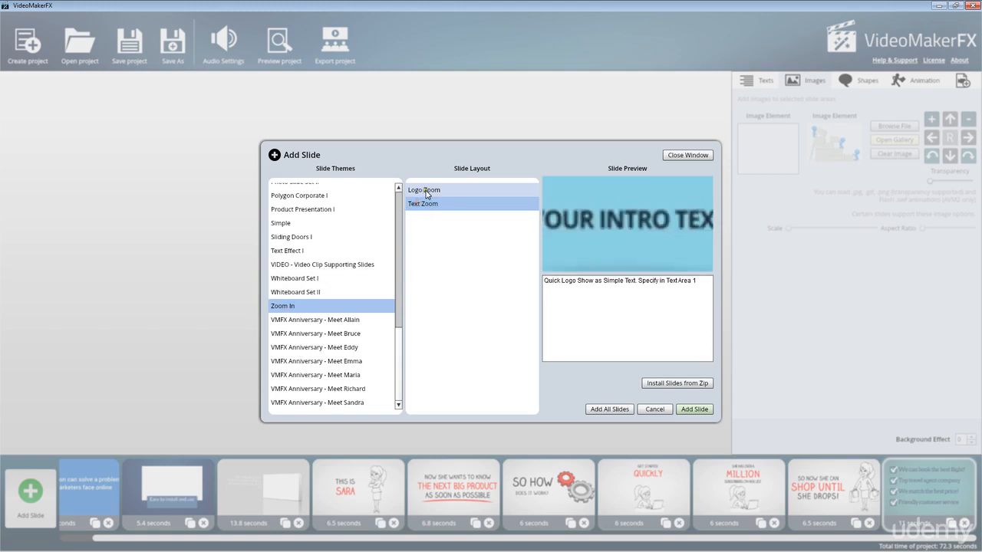
{"action": "left_click", "coordinate": [427, 192]}
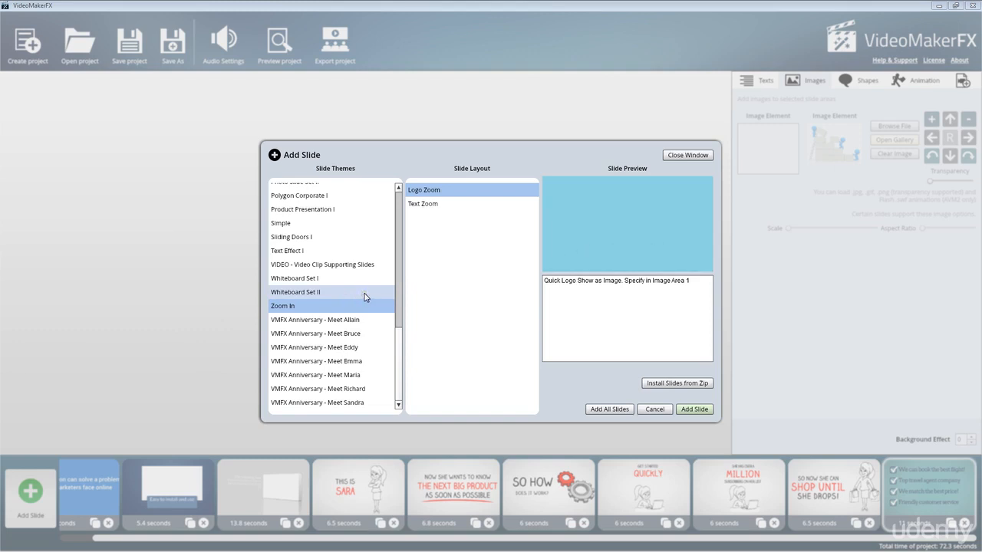
- Browse the other Meet character themes and preview slides 8, 7 and 4 of the Meet Eddy theme
{"action": "left_click", "coordinate": [329, 320]}
{"action": "left_click", "coordinate": [330, 333]}
{"action": "left_click", "coordinate": [329, 306]}
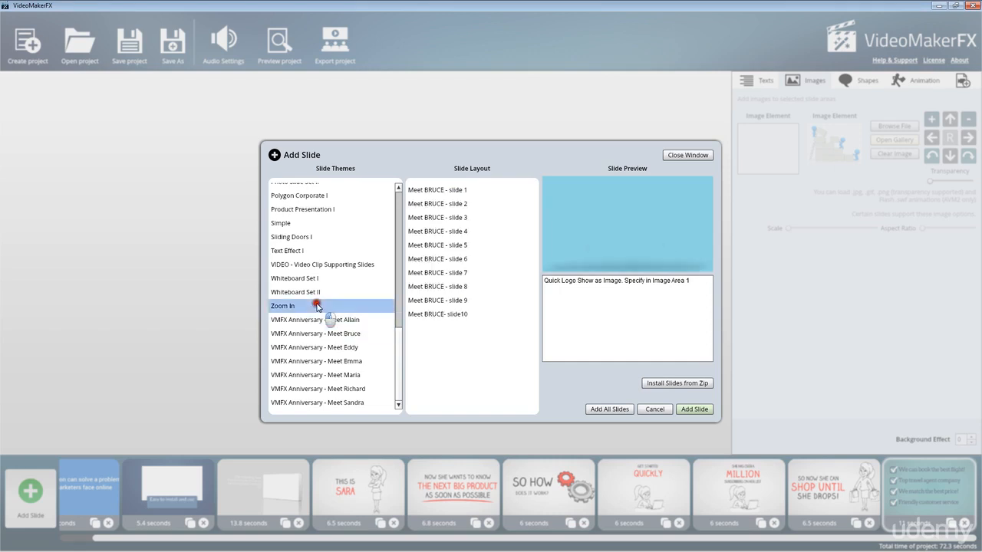
{"action": "left_click", "coordinate": [328, 362]}
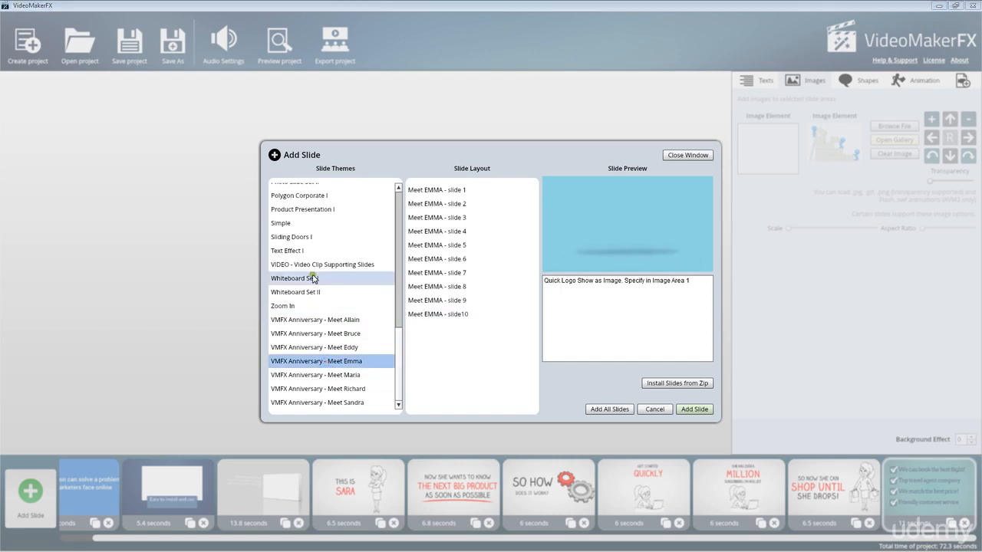
{"action": "left_click", "coordinate": [330, 347]}
{"action": "left_click", "coordinate": [449, 285]}
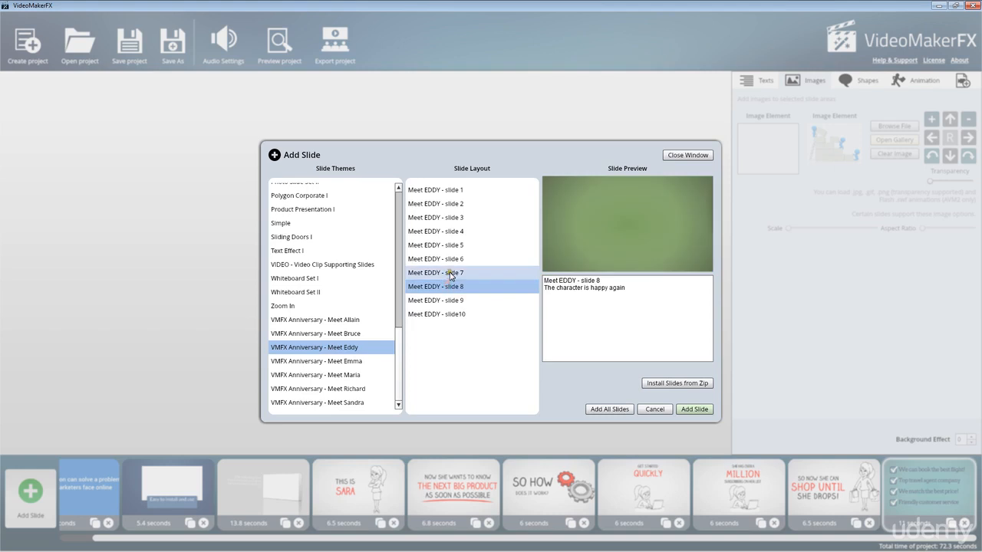
{"action": "left_click", "coordinate": [448, 274]}
{"action": "left_click", "coordinate": [438, 232]}
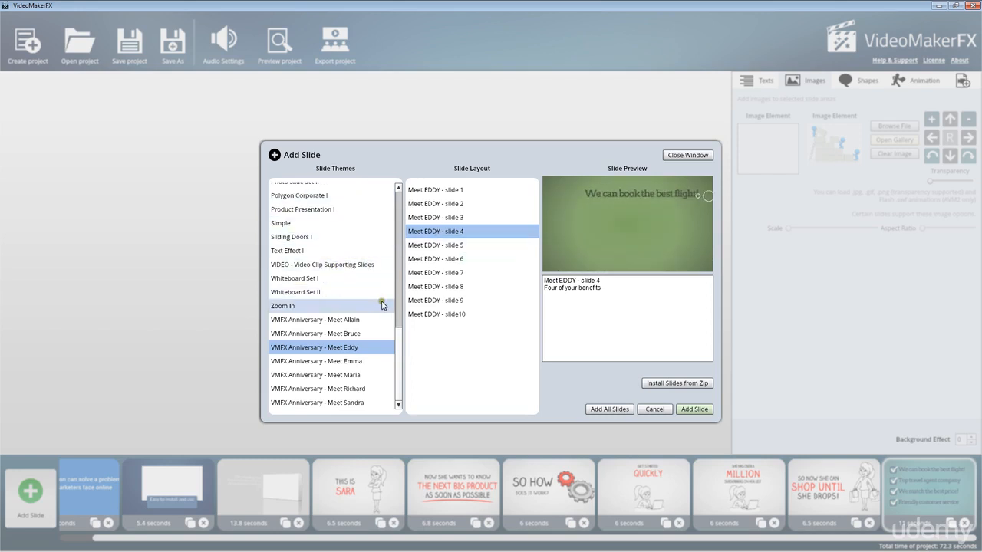
- Add the Meet SANDRA - slide 1 layout from the Meet Sandra theme to the project and delete it again
{"action": "left_click", "coordinate": [338, 390]}
{"action": "left_click", "coordinate": [332, 402]}
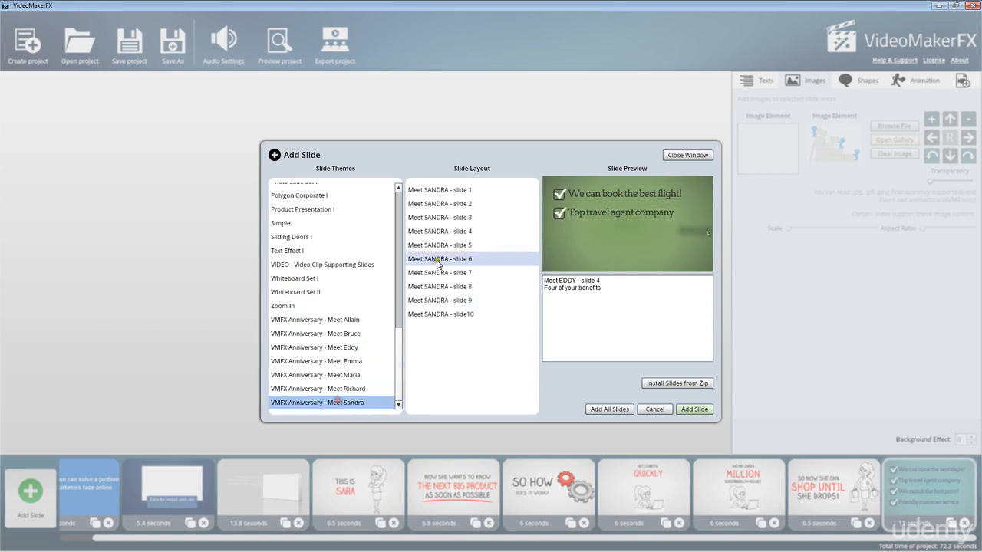
{"action": "left_click", "coordinate": [438, 274]}
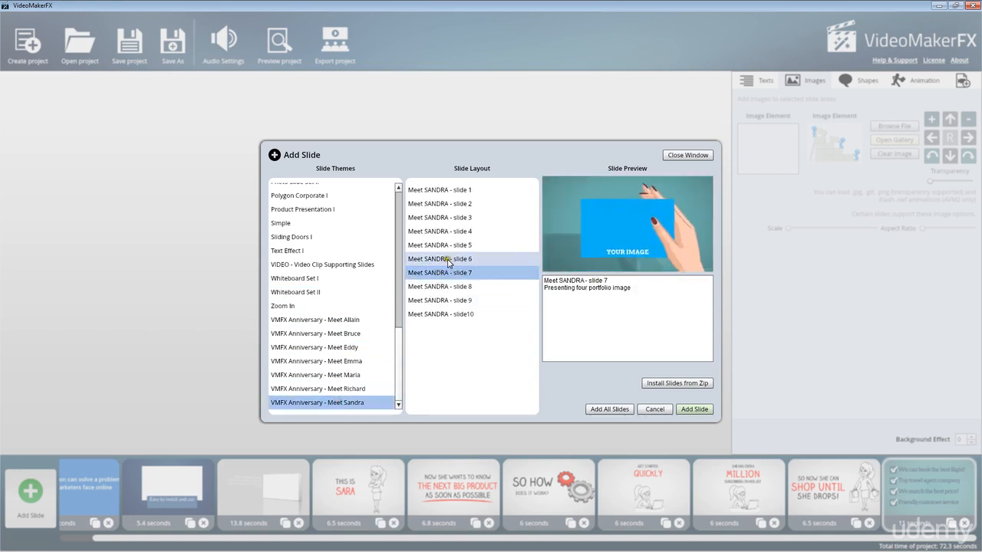
{"action": "left_click", "coordinate": [460, 190]}
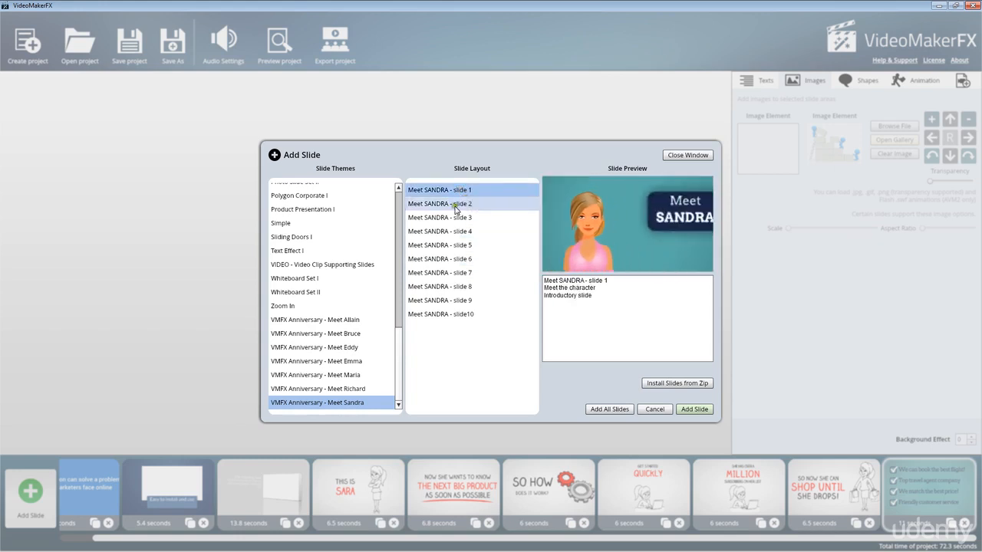
{"action": "left_click", "coordinate": [695, 410]}
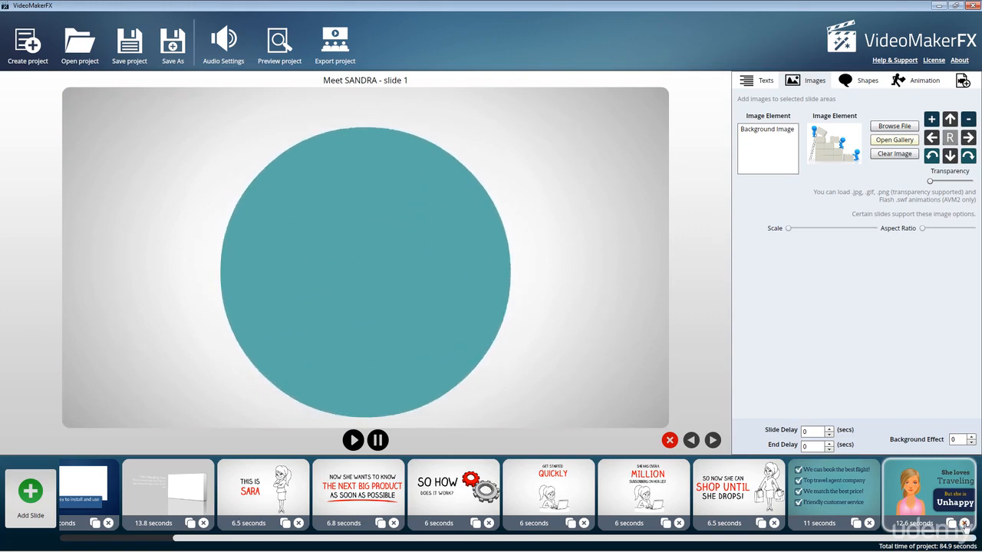
{"action": "left_click", "coordinate": [964, 523]}
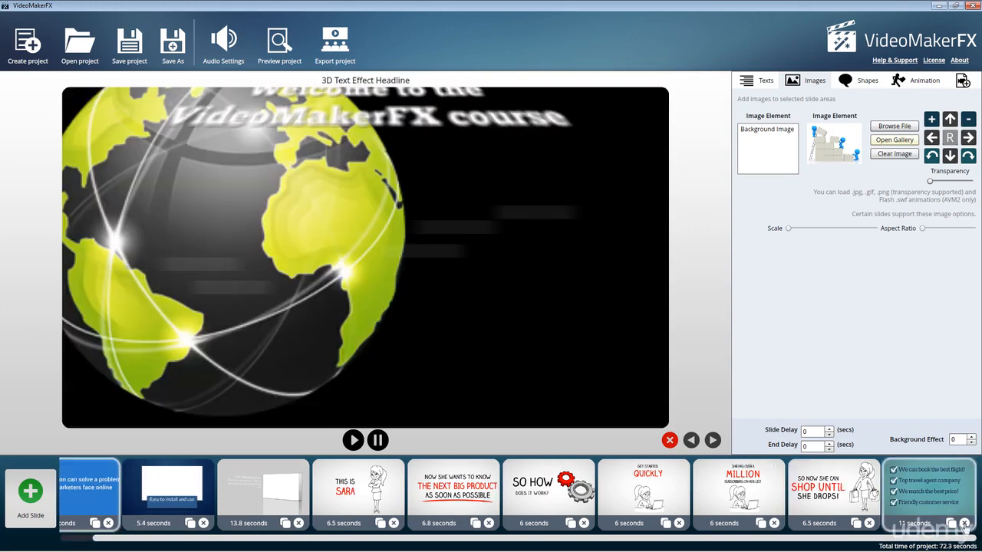
- Start adding another slide and preview Meet SANDRA layouts 2, 1, 10, 9, 8, 7 and 6
{"action": "left_click", "coordinate": [33, 493]}
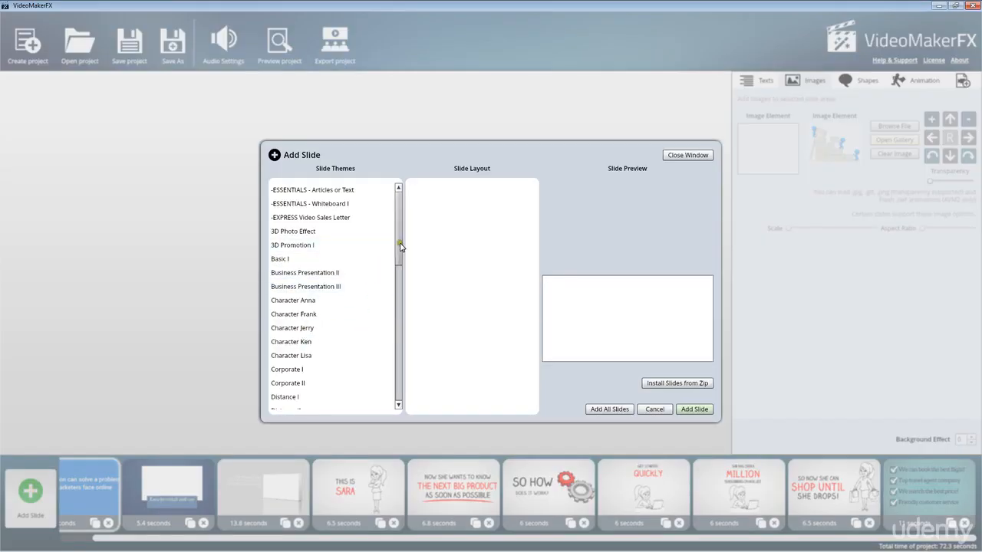
{"action": "left_click_drag", "start_coordinate": [399, 246], "coordinate": [399, 408]}
{"action": "left_click", "coordinate": [343, 401]}
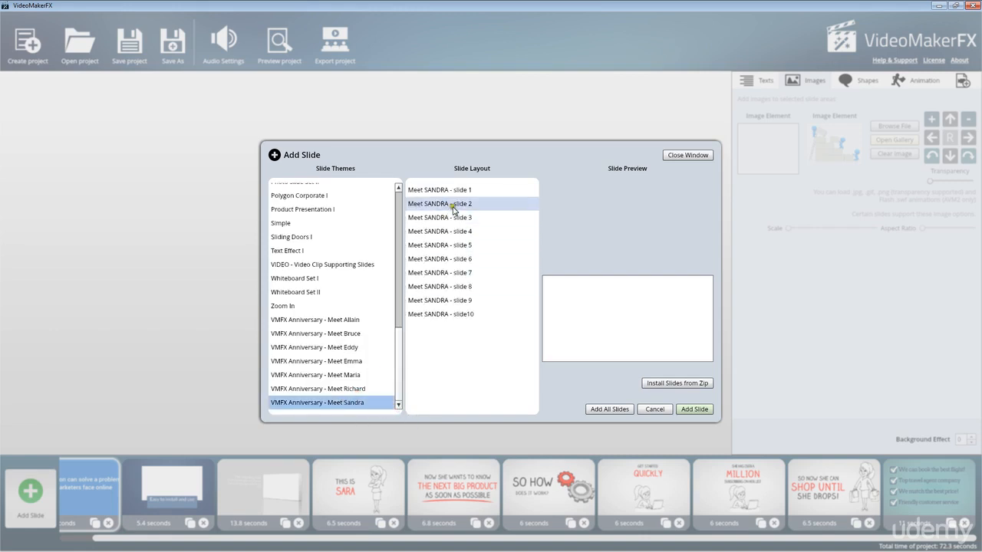
{"action": "left_click", "coordinate": [453, 209]}
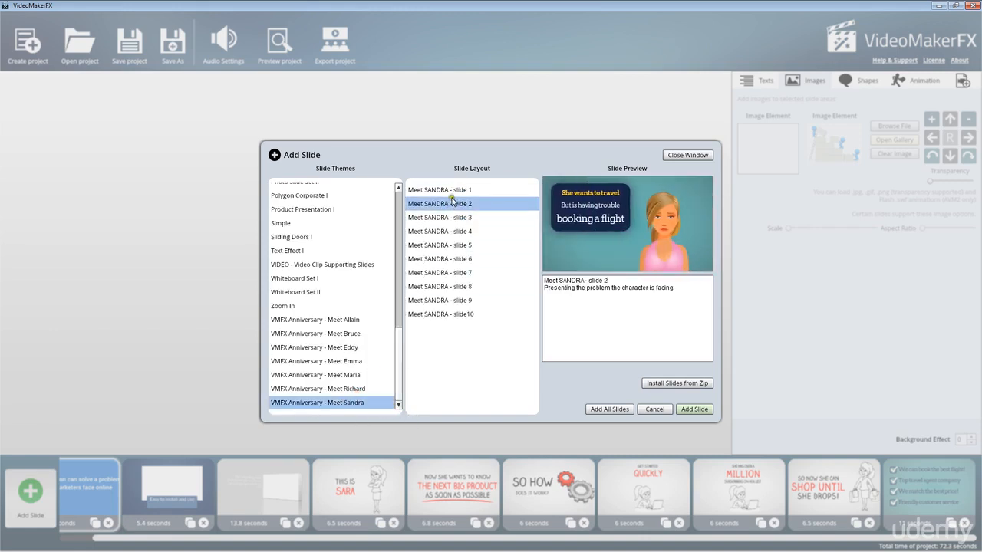
{"action": "left_click", "coordinate": [452, 193]}
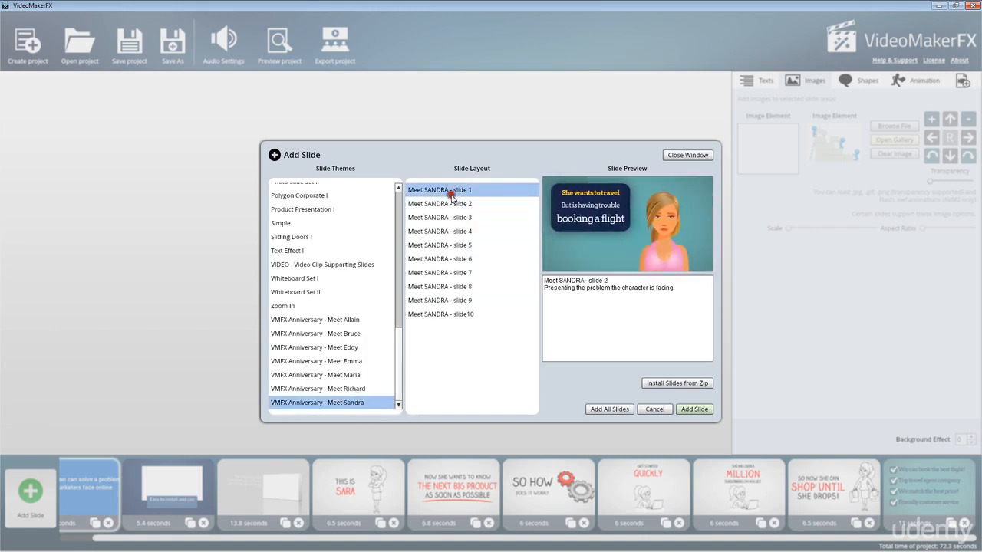
{"action": "left_click", "coordinate": [458, 314]}
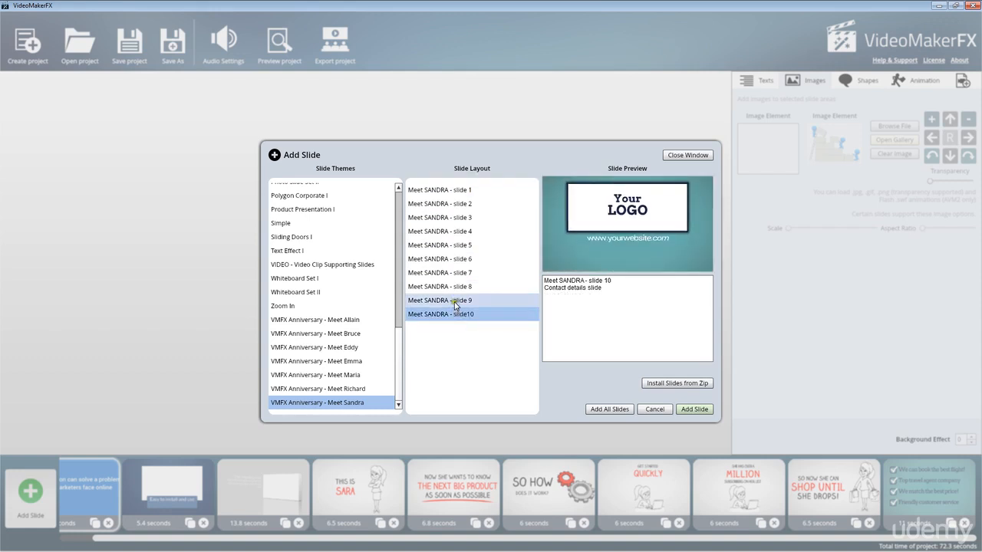
{"action": "left_click", "coordinate": [454, 304]}
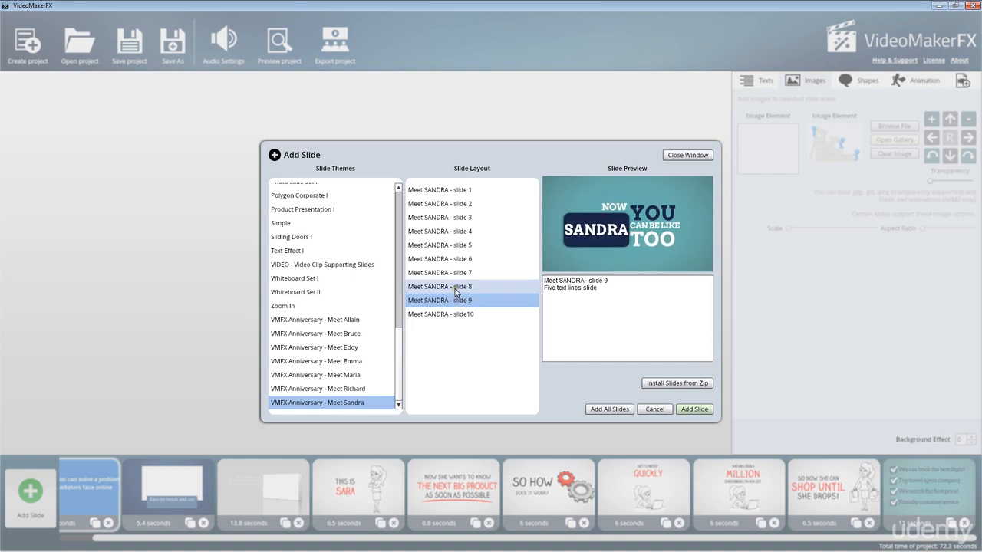
{"action": "left_click", "coordinate": [455, 288]}
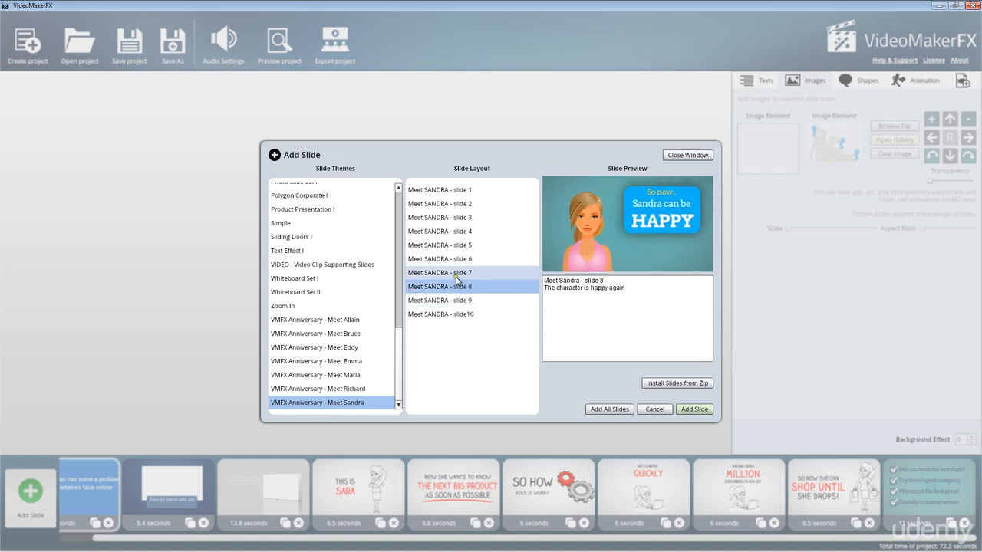
{"action": "left_click", "coordinate": [456, 276]}
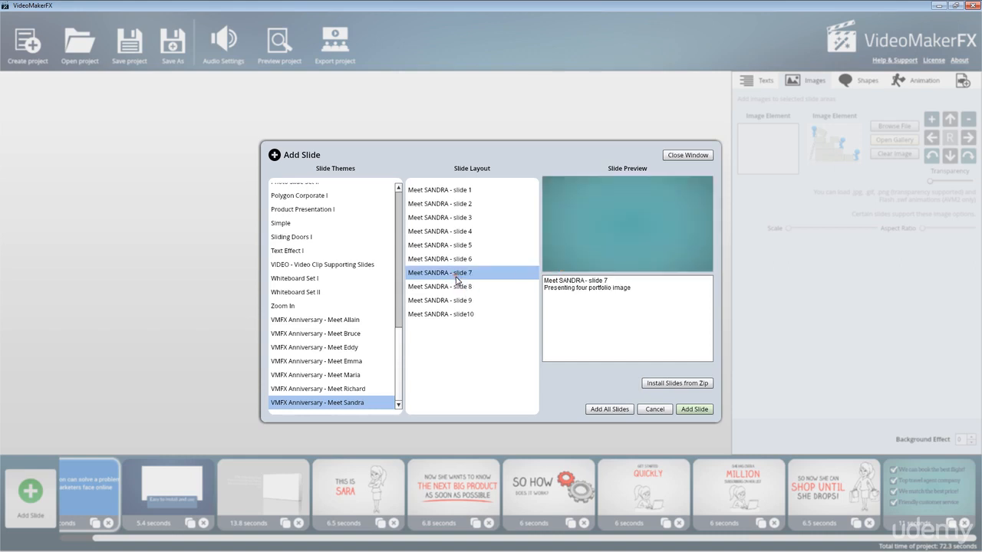
{"action": "left_click", "coordinate": [457, 261]}
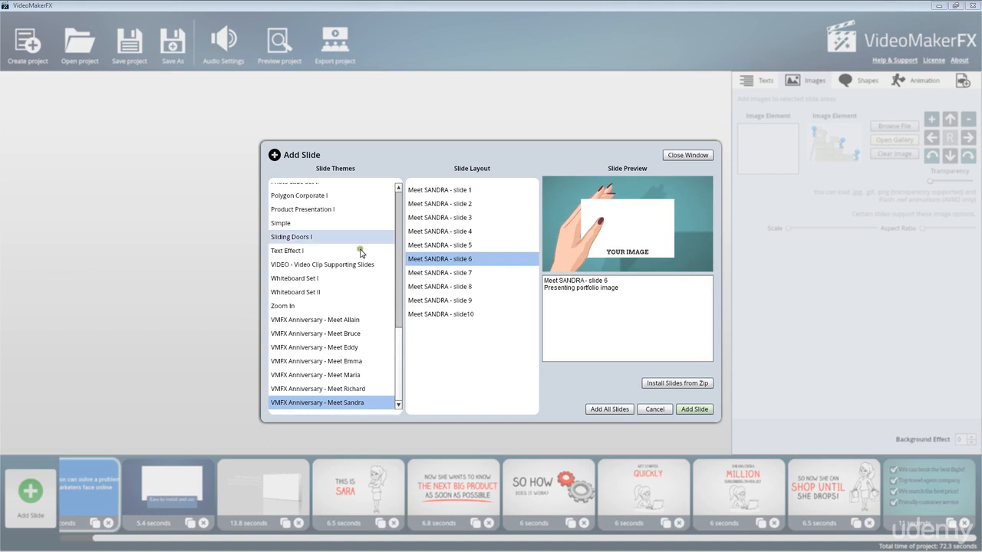
- Preview slides 10, 9, 8, 7, 4 and 1 of the VMFX Anniversary - Meet Emma theme
{"action": "left_click", "coordinate": [337, 319]}
{"action": "left_click", "coordinate": [345, 361]}
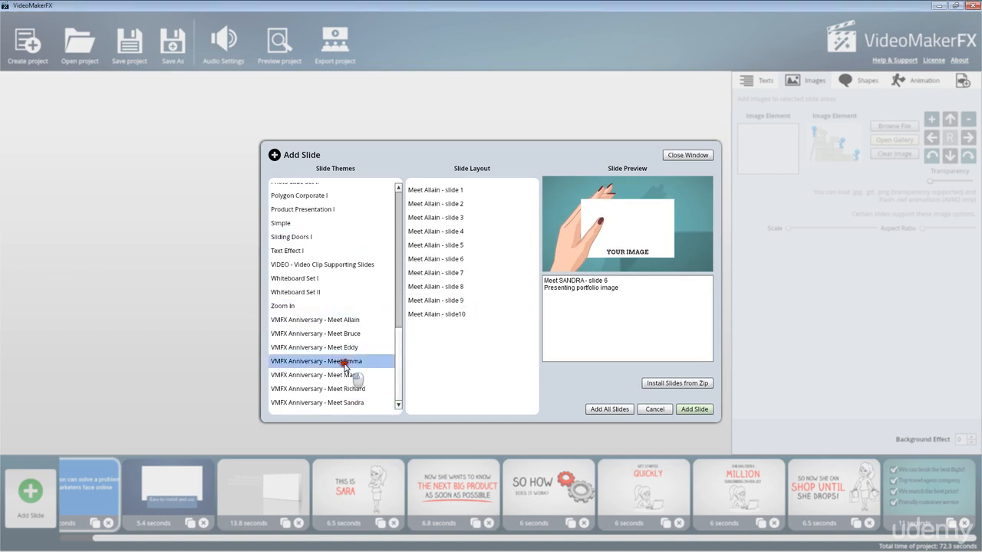
{"action": "left_click", "coordinate": [441, 313]}
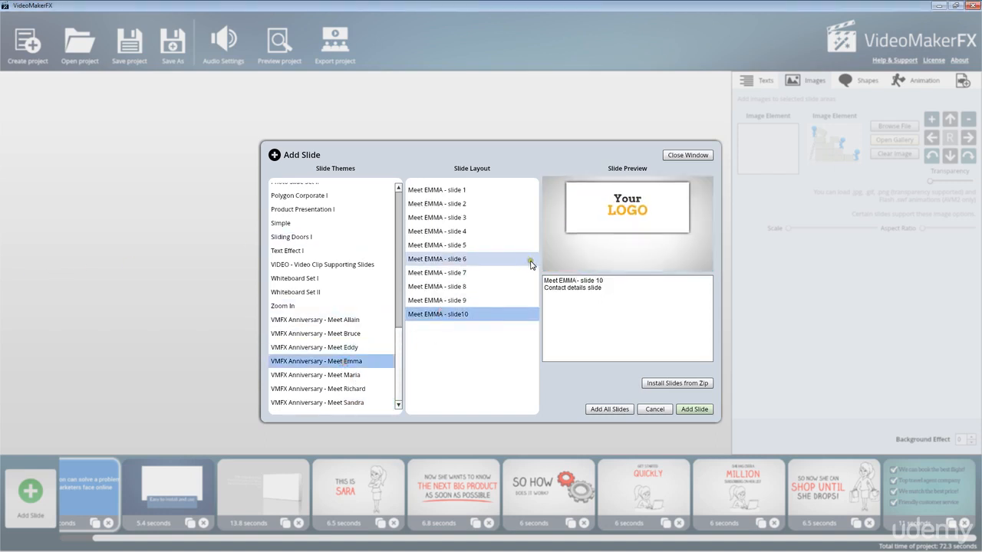
{"action": "left_click", "coordinate": [457, 299]}
{"action": "left_click", "coordinate": [457, 287]}
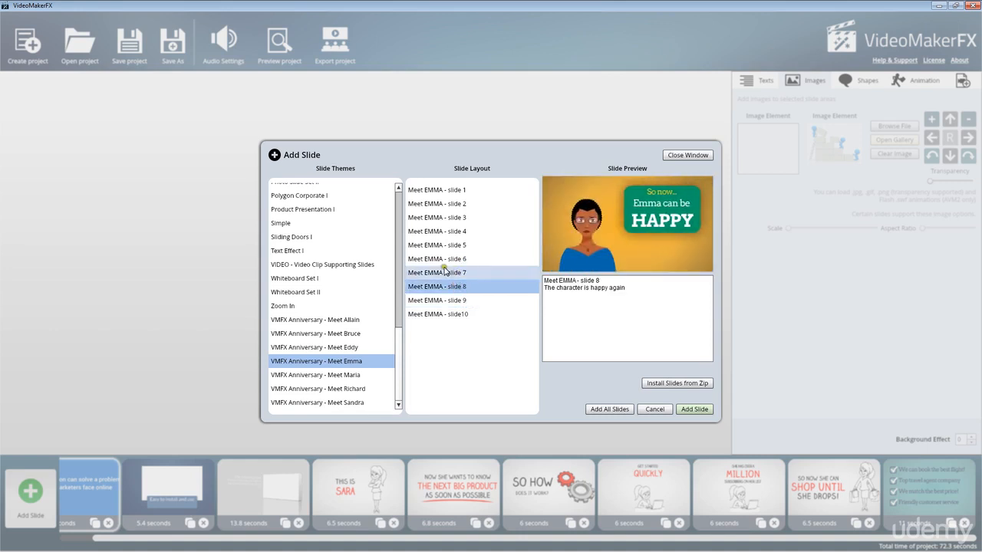
{"action": "left_click", "coordinate": [445, 273]}
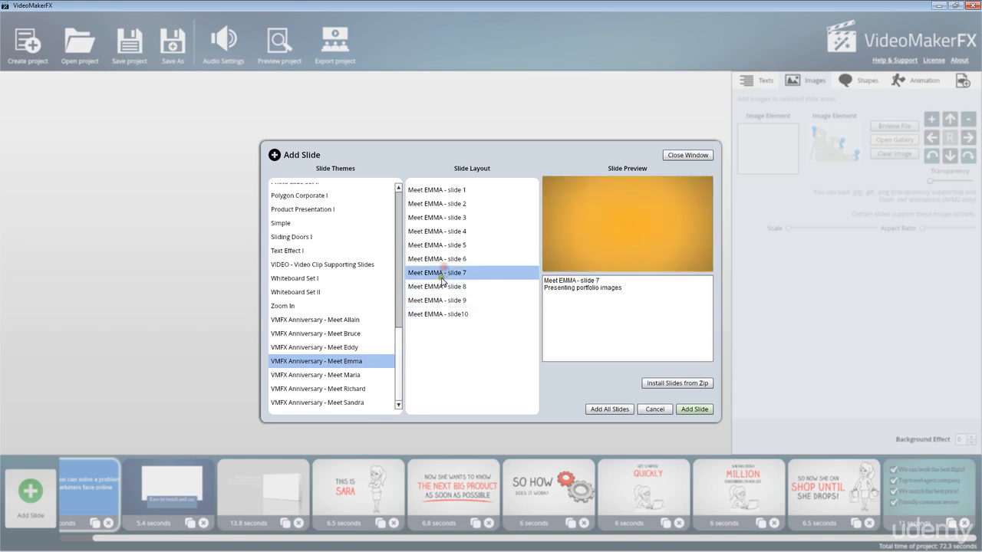
{"action": "left_click", "coordinate": [463, 232]}
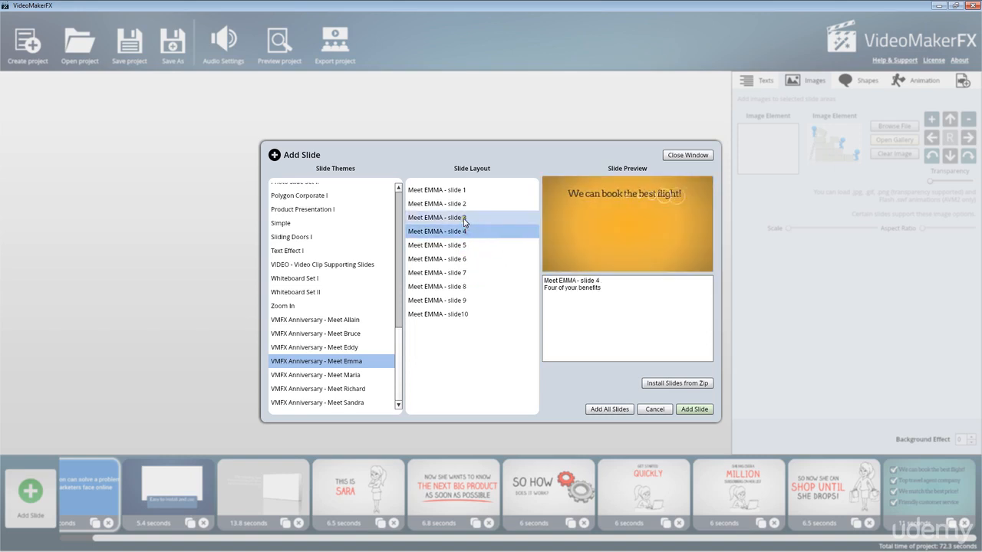
{"action": "left_click", "coordinate": [452, 190]}
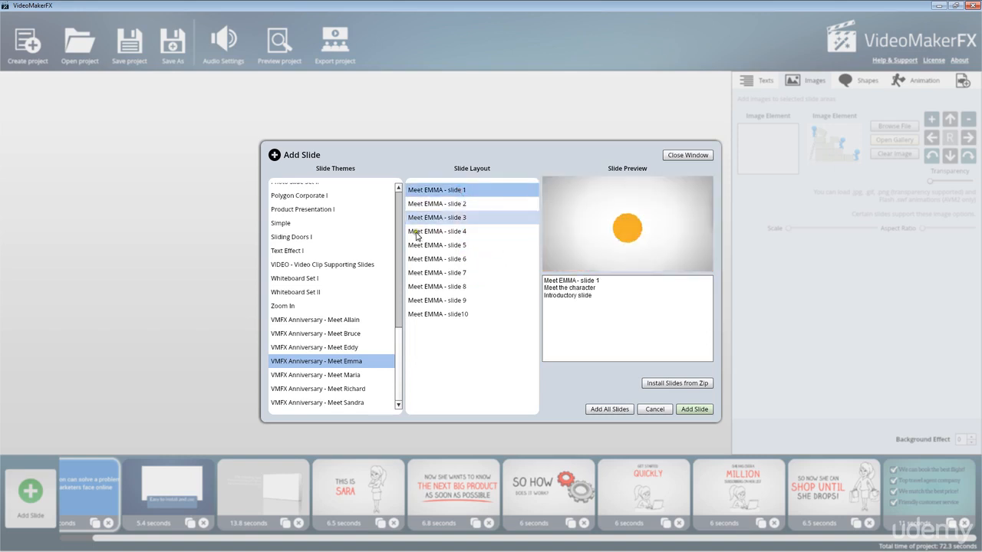
- Add the Text Zoom layout from the Zoom In theme as a new slide of the project
{"action": "left_click", "coordinate": [309, 304]}
{"action": "left_click", "coordinate": [424, 204]}
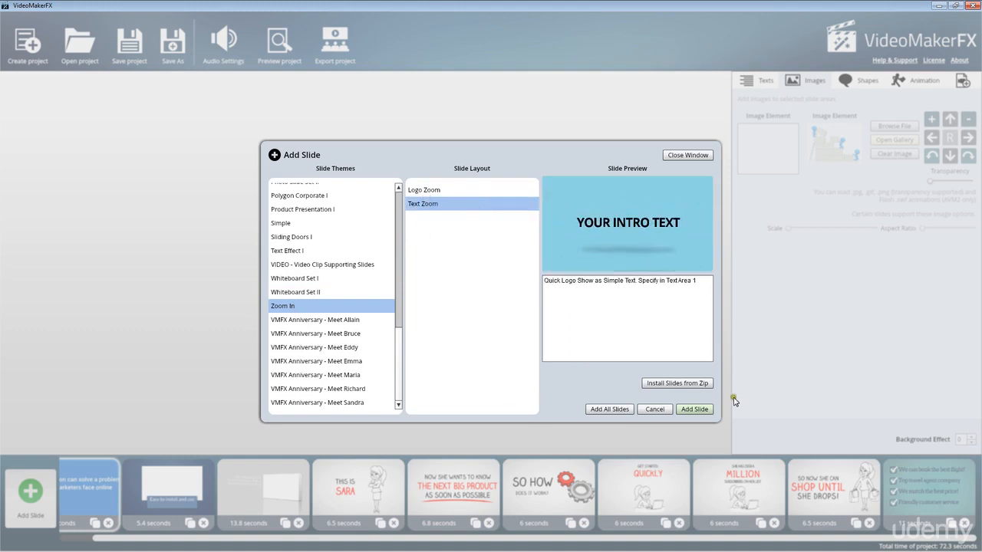
{"action": "left_click", "coordinate": [694, 409]}
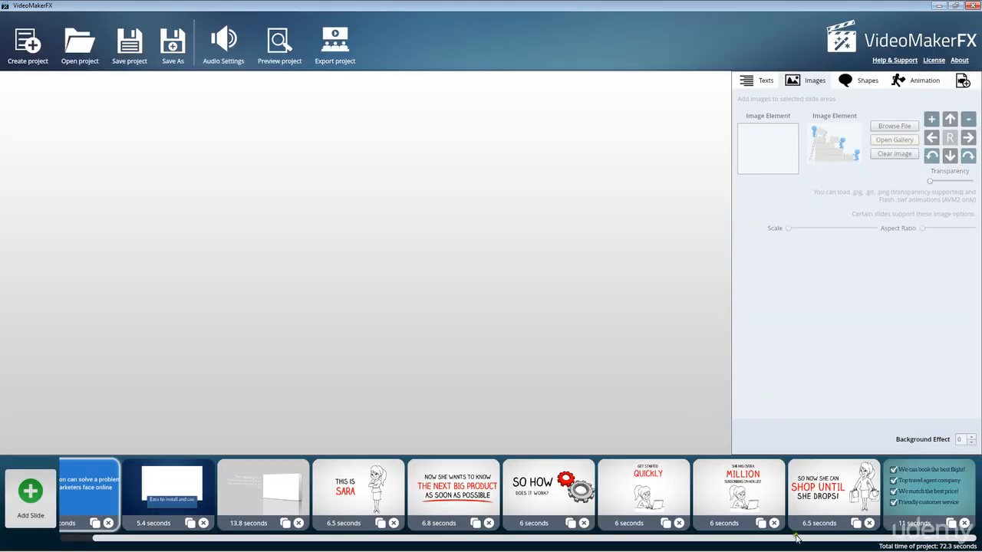
- Replace the intro text of the new Text Zoom slide with "Let begin Learning"
{"action": "left_click", "coordinate": [966, 490]}
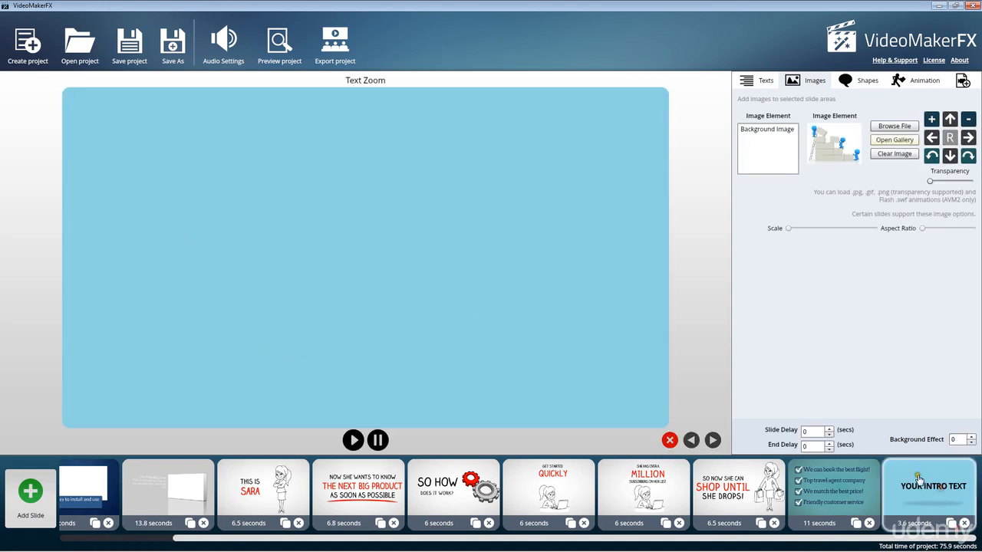
{"action": "left_click", "coordinate": [757, 82]}
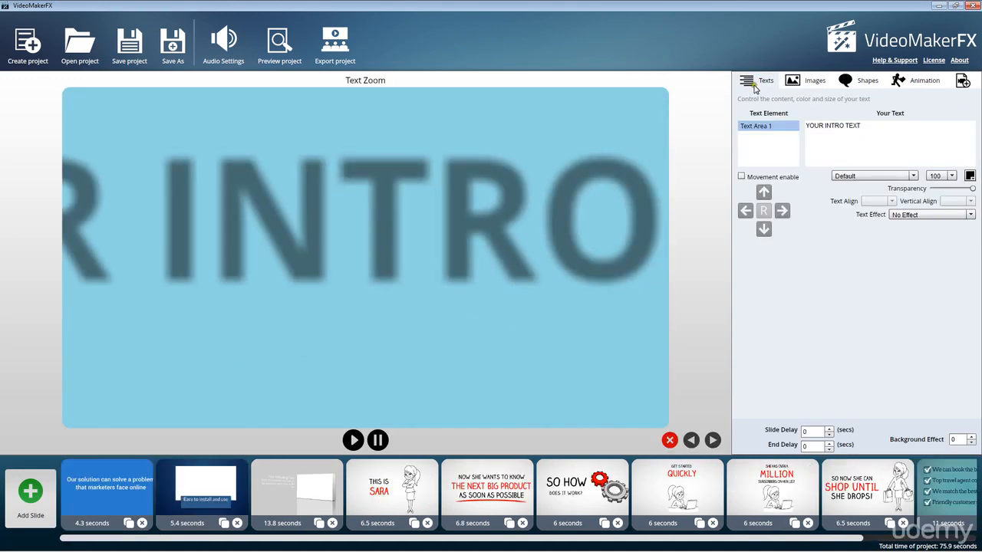
{"action": "left_click_drag", "start_coordinate": [876, 128], "coordinate": [790, 121]}
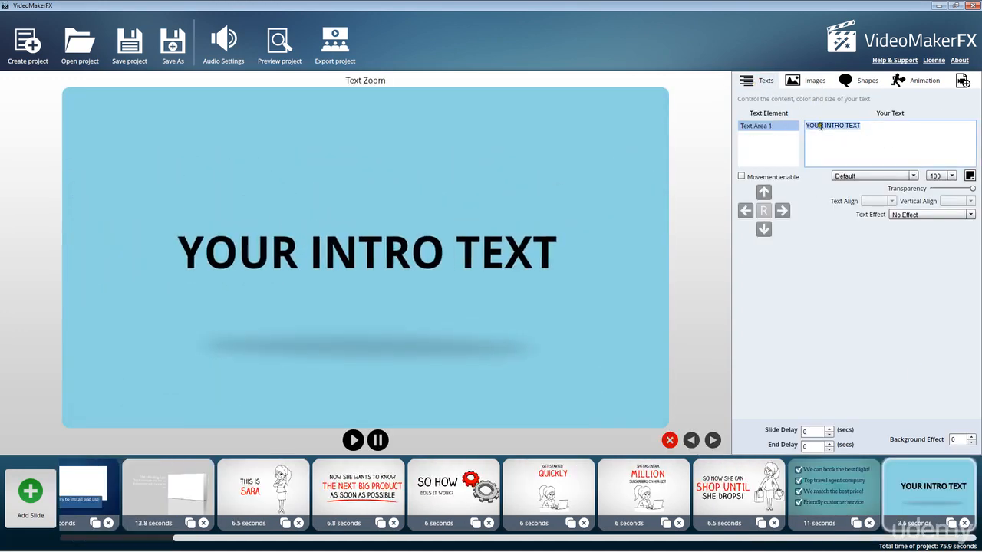
{"action": "type", "text": "Le"}
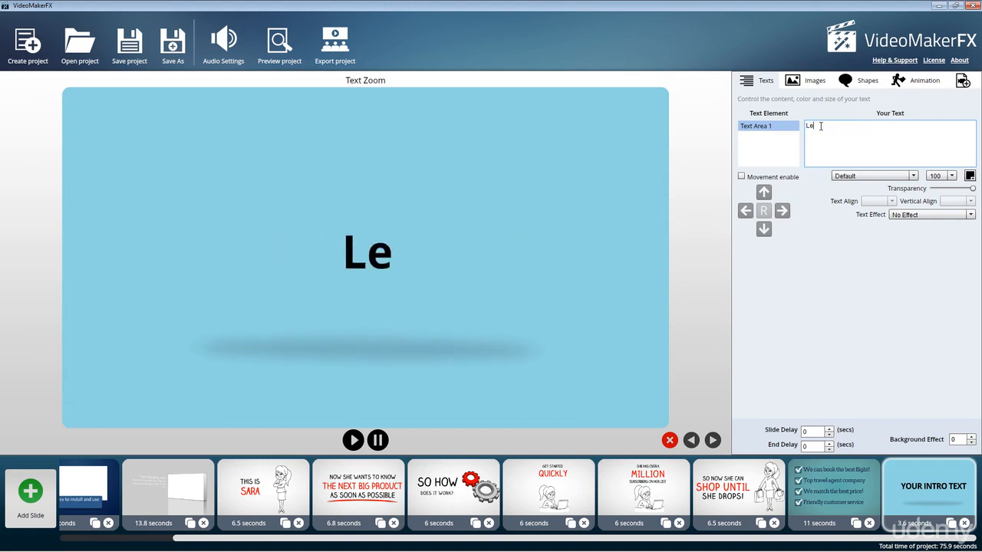
{"action": "type", "text": "t beg"}
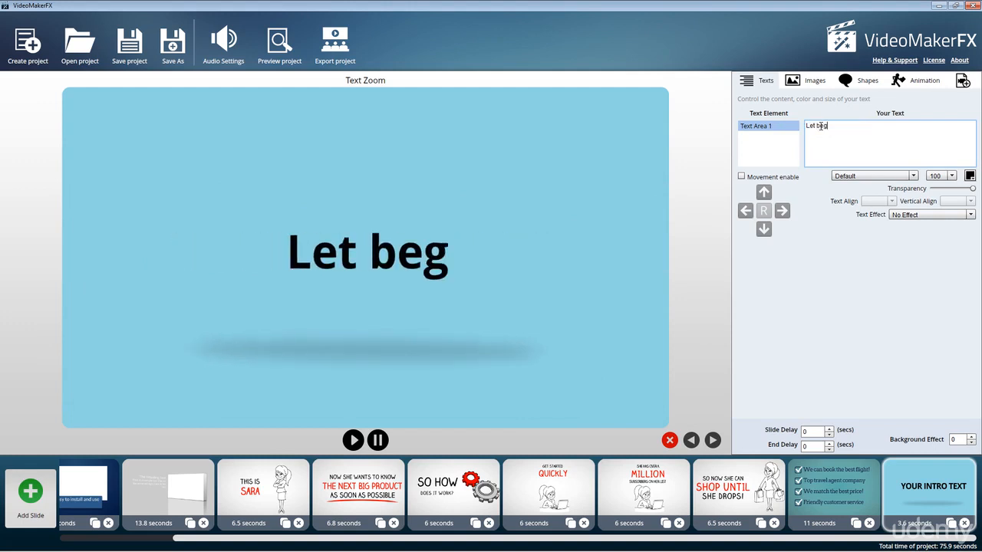
{"action": "type", "text": "in Le"}
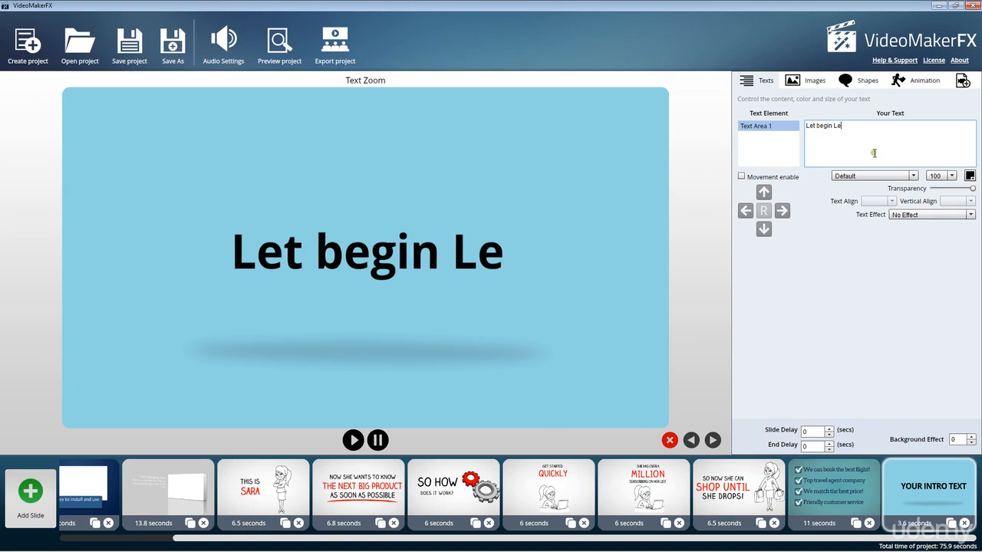
{"action": "type", "text": "arning"}
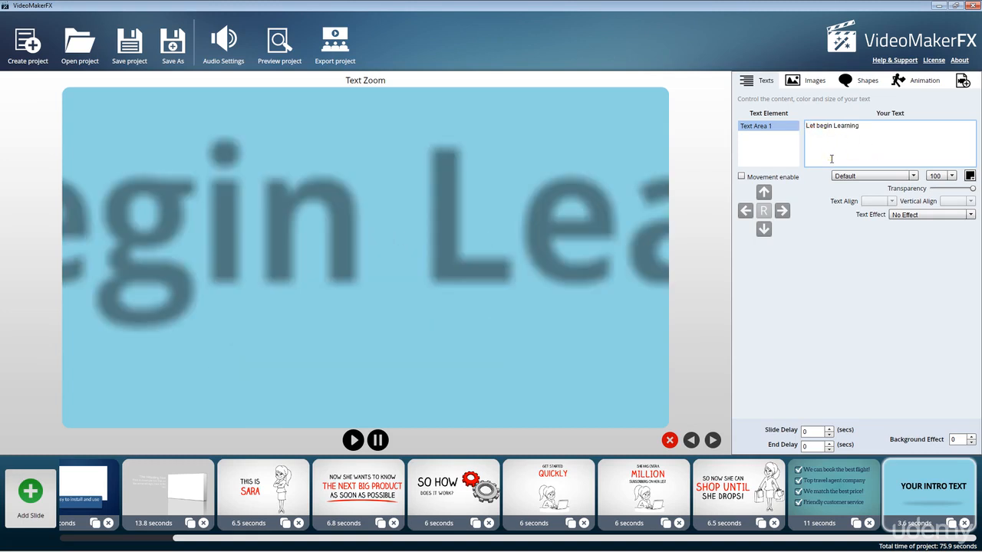
- Add the line "Are you ready?" above "Let begin Learning" in the slide's text area
{"action": "key", "text": "Return"}
{"action": "type", "text": "A"}
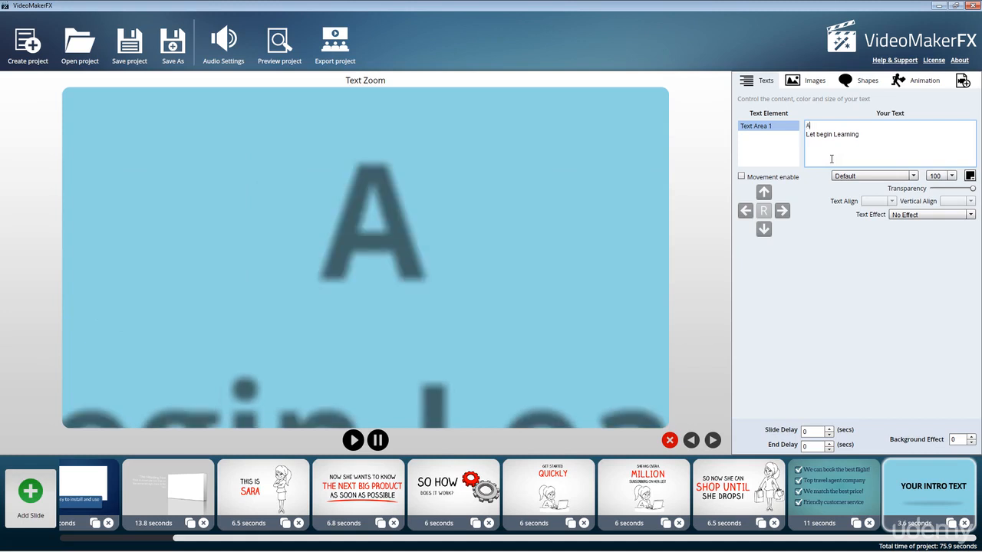
{"action": "type", "text": "re"}
{"action": "type", "text": "y"}
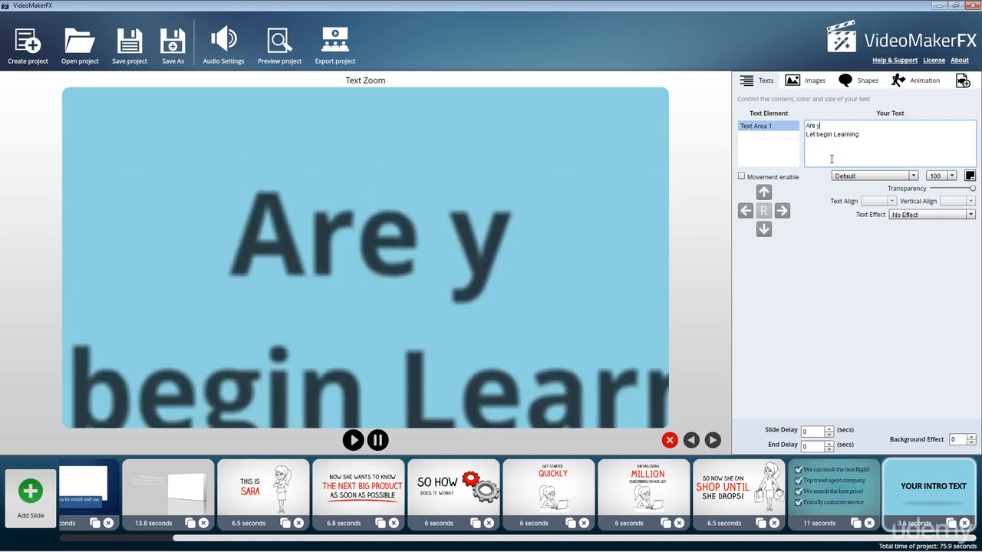
{"action": "type", "text": "ou rea"}
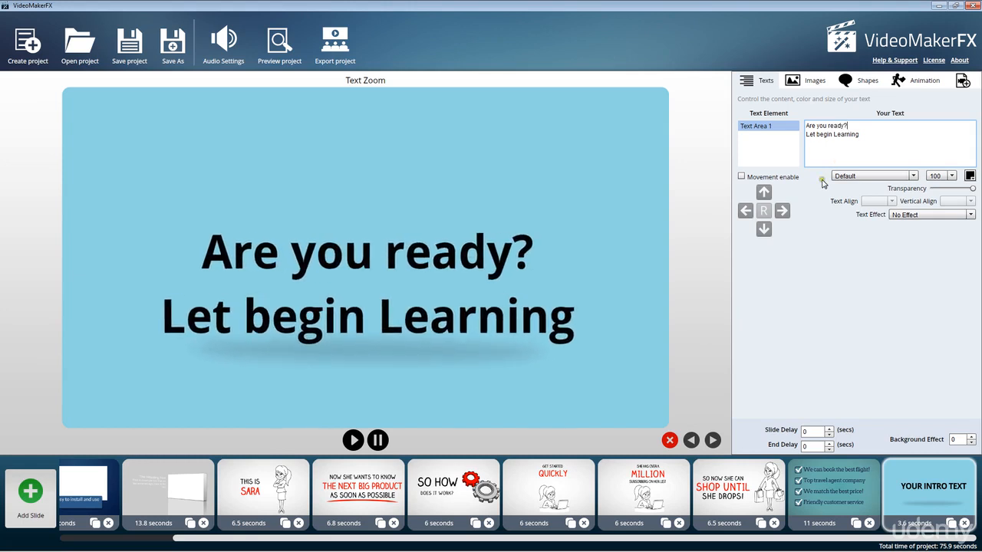
- Load the Cloud_computing_icon1 picture as the Text Zoom slide's background image
{"action": "left_click", "coordinate": [814, 85]}
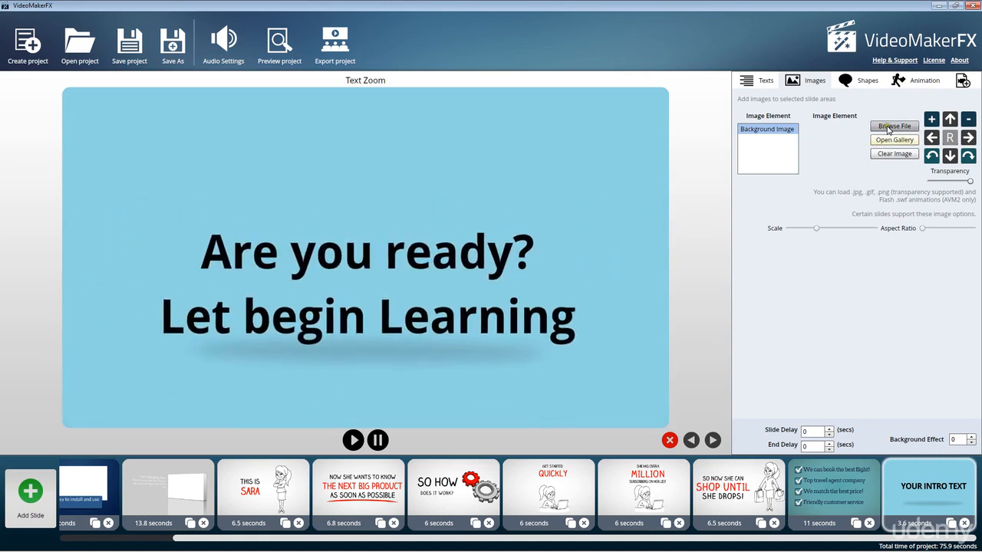
{"action": "left_click", "coordinate": [888, 128]}
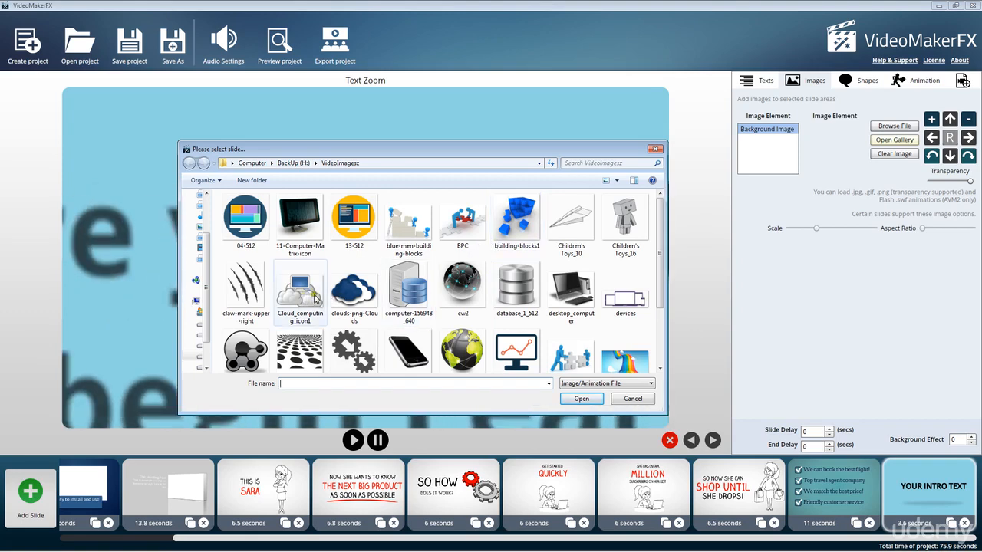
{"action": "double_click", "coordinate": [298, 297]}
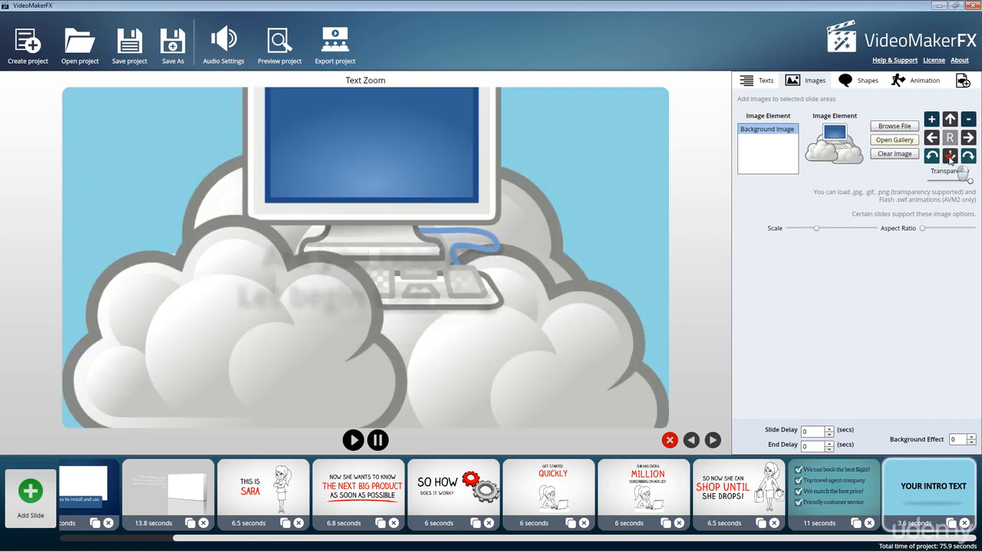
- Shrink the cloud computer image to about half the slide's width
{"action": "left_click", "coordinate": [966, 120]}
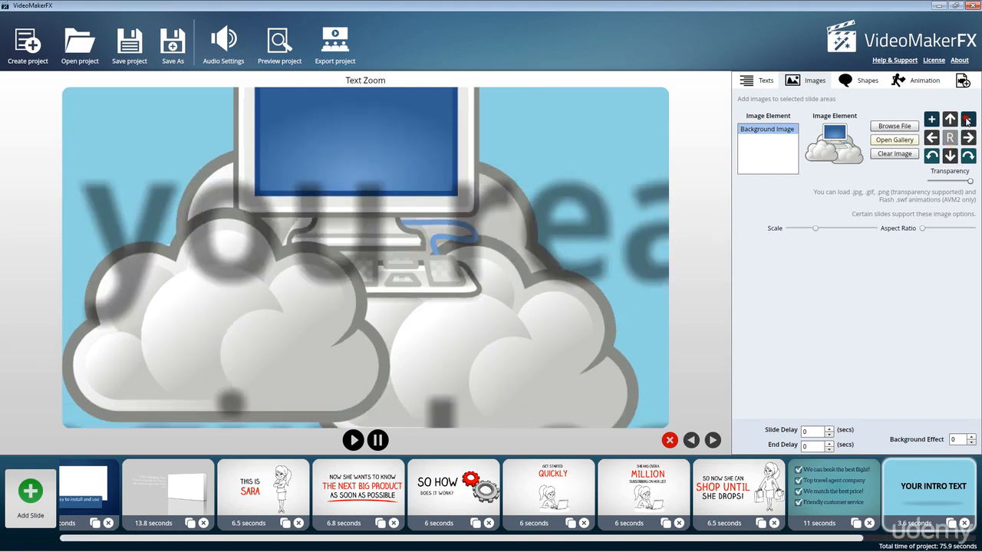
{"action": "left_click", "coordinate": [966, 120]}
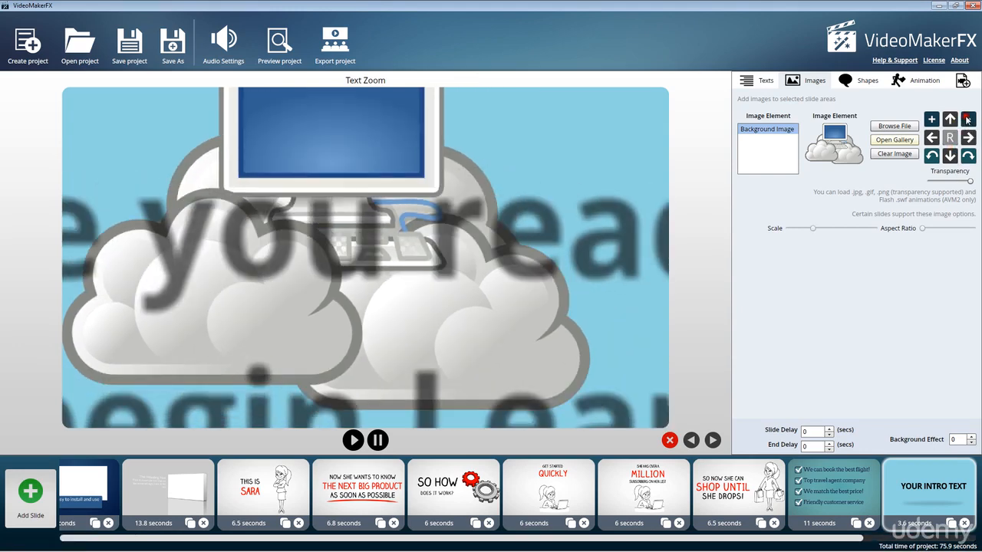
{"action": "left_click", "coordinate": [966, 120]}
- Move the cloud computer image down and right until it sits roughly centred behind the text, and replay the slide
{"action": "left_click", "coordinate": [949, 157]}
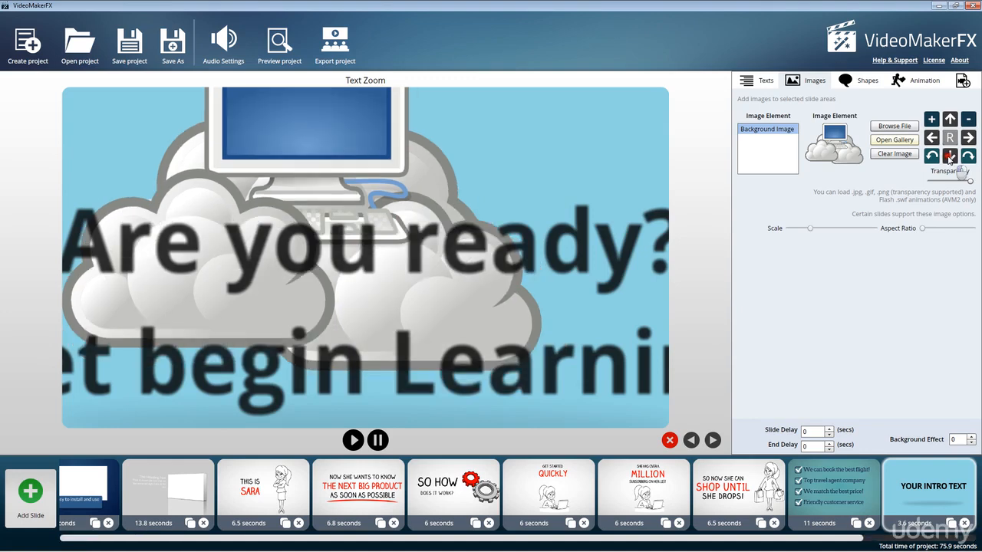
{"action": "left_click", "coordinate": [950, 157]}
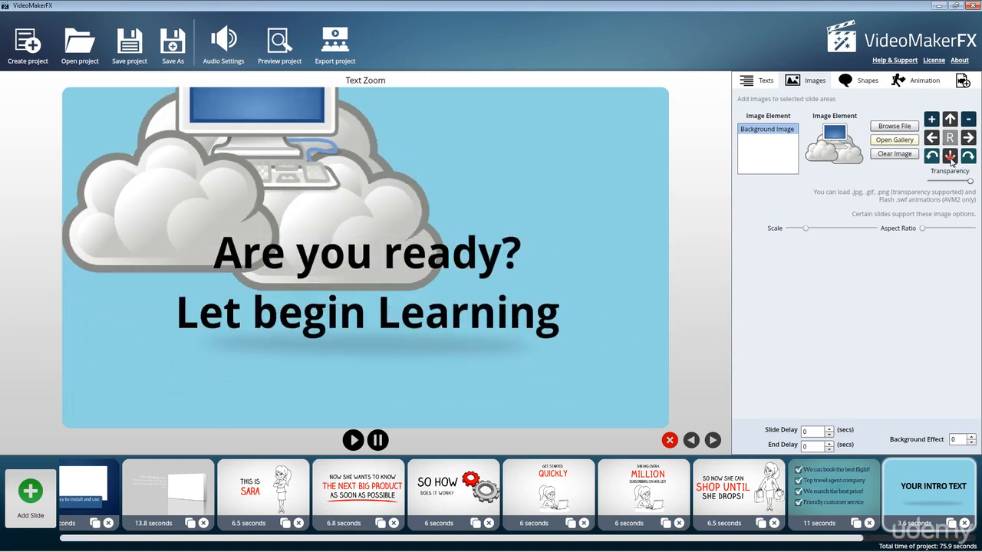
{"action": "left_click", "coordinate": [950, 158]}
{"action": "left_click", "coordinate": [950, 157]}
{"action": "left_click", "coordinate": [951, 157]}
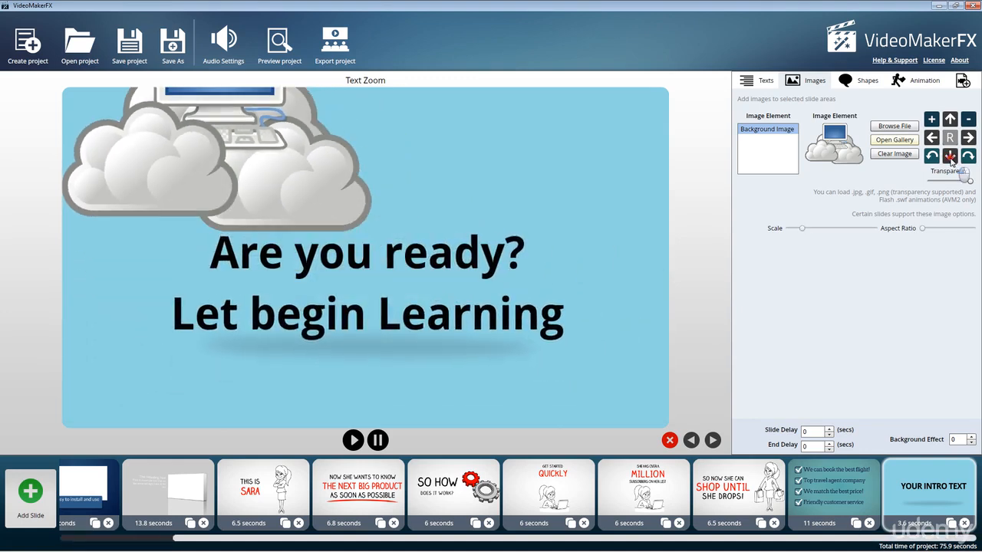
{"action": "left_click", "coordinate": [950, 157]}
{"action": "left_click", "coordinate": [950, 157]}
{"action": "left_click", "coordinate": [950, 157]}
{"action": "left_click", "coordinate": [950, 157]}
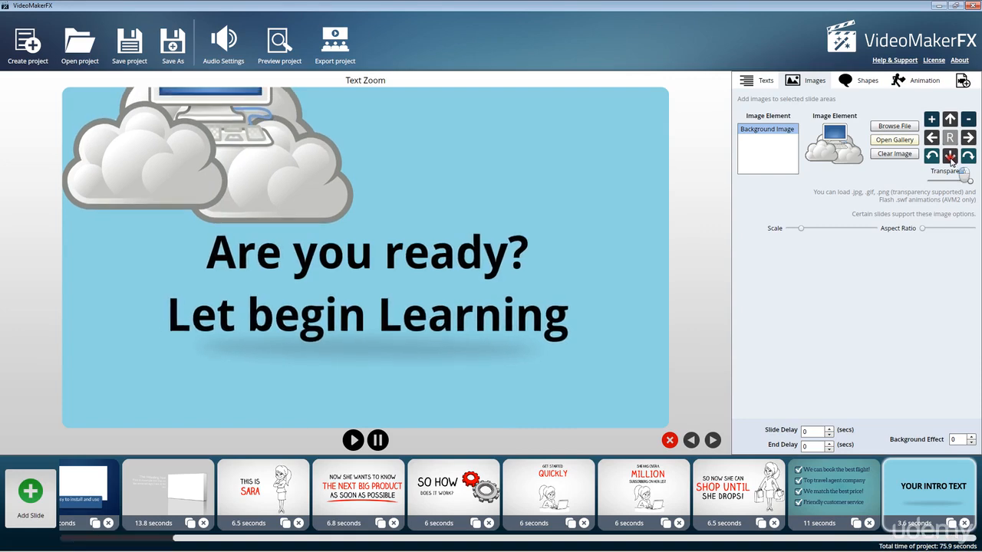
{"action": "left_click", "coordinate": [950, 157]}
{"action": "left_click", "coordinate": [950, 157]}
{"action": "left_click", "coordinate": [950, 157]}
{"action": "left_click", "coordinate": [950, 157]}
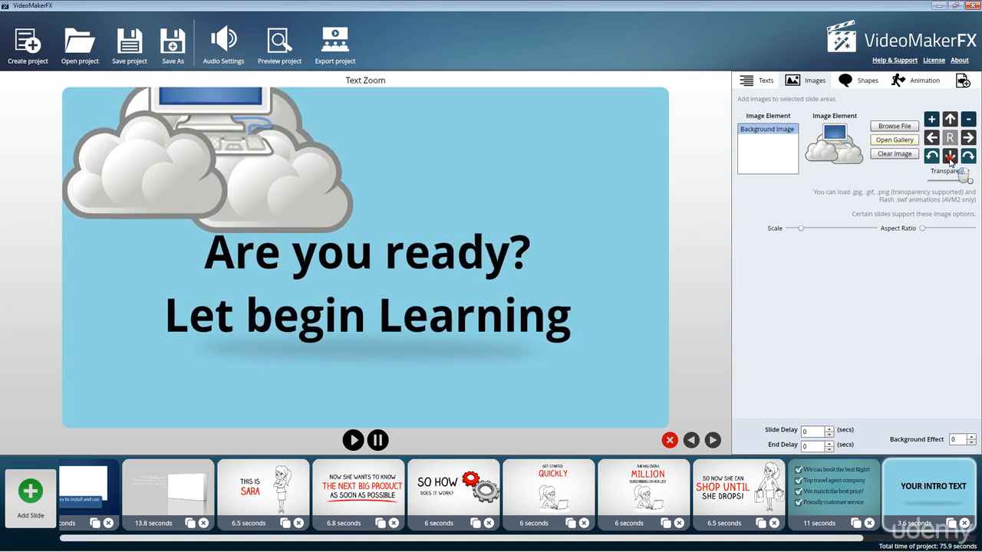
{"action": "left_click", "coordinate": [950, 158]}
{"action": "left_click", "coordinate": [950, 158]}
{"action": "left_click", "coordinate": [950, 157]}
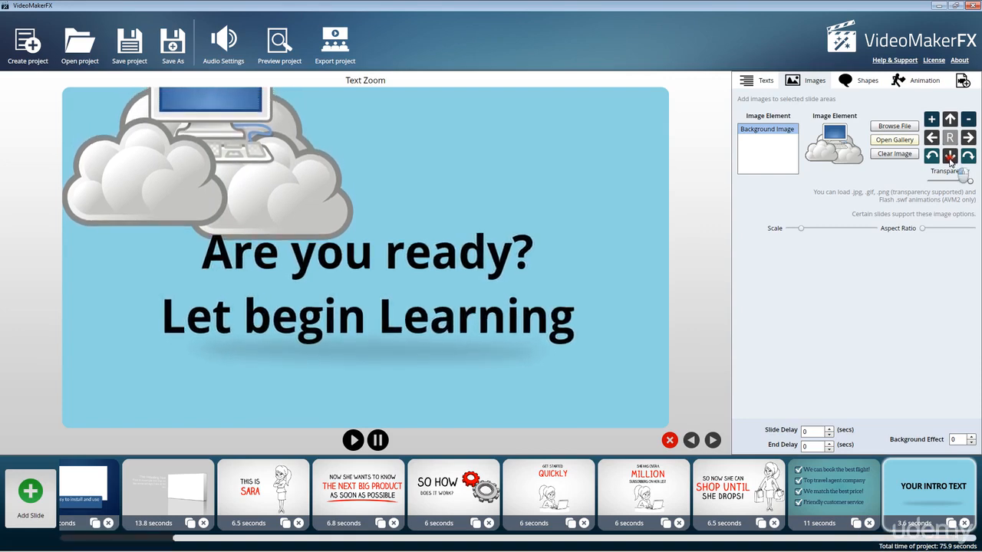
{"action": "left_click", "coordinate": [950, 157]}
{"action": "left_click", "coordinate": [950, 157]}
{"action": "left_click", "coordinate": [950, 157]}
{"action": "left_click", "coordinate": [950, 157]}
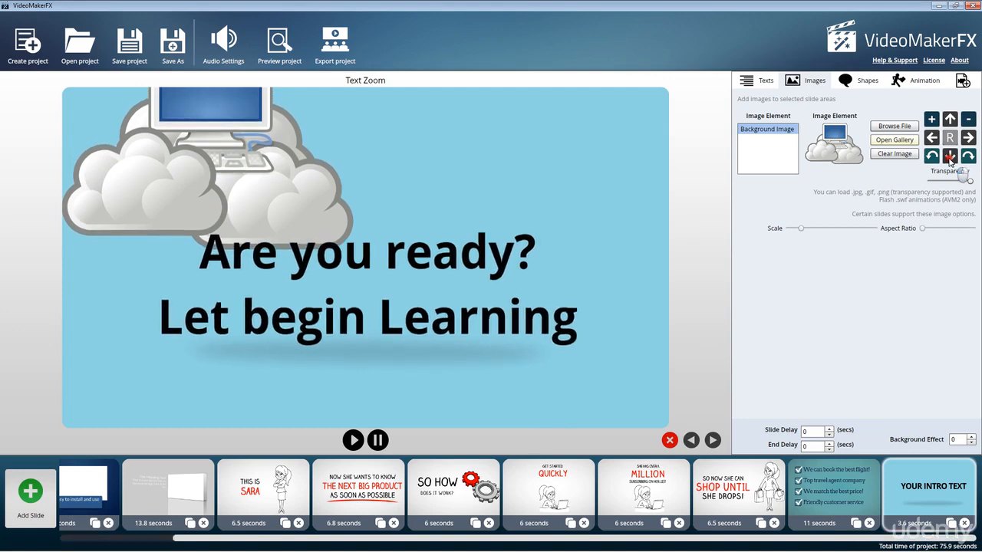
{"action": "left_click", "coordinate": [950, 158]}
{"action": "left_click", "coordinate": [950, 157]}
{"action": "left_click", "coordinate": [950, 157]}
{"action": "left_click", "coordinate": [950, 157]}
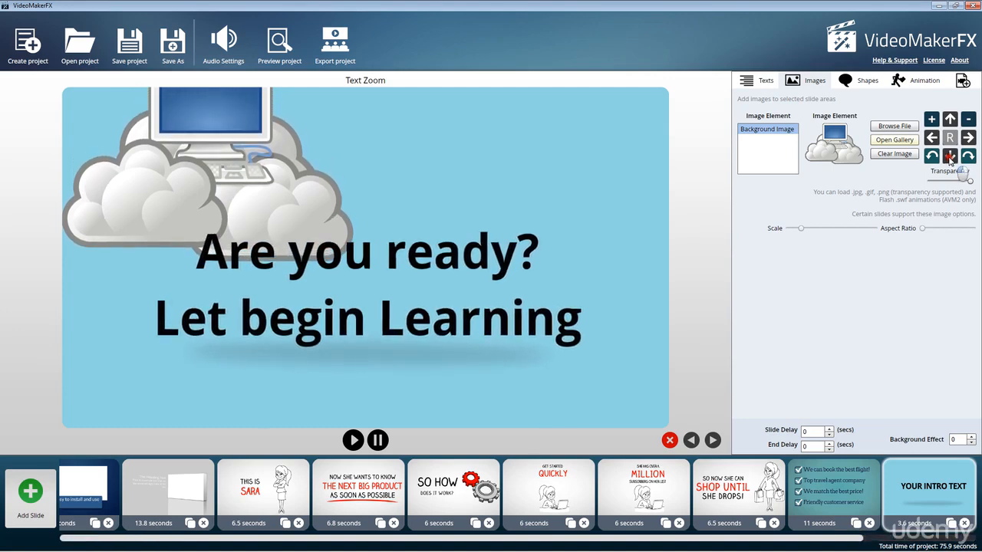
{"action": "left_click", "coordinate": [950, 157]}
{"action": "left_click", "coordinate": [951, 157]}
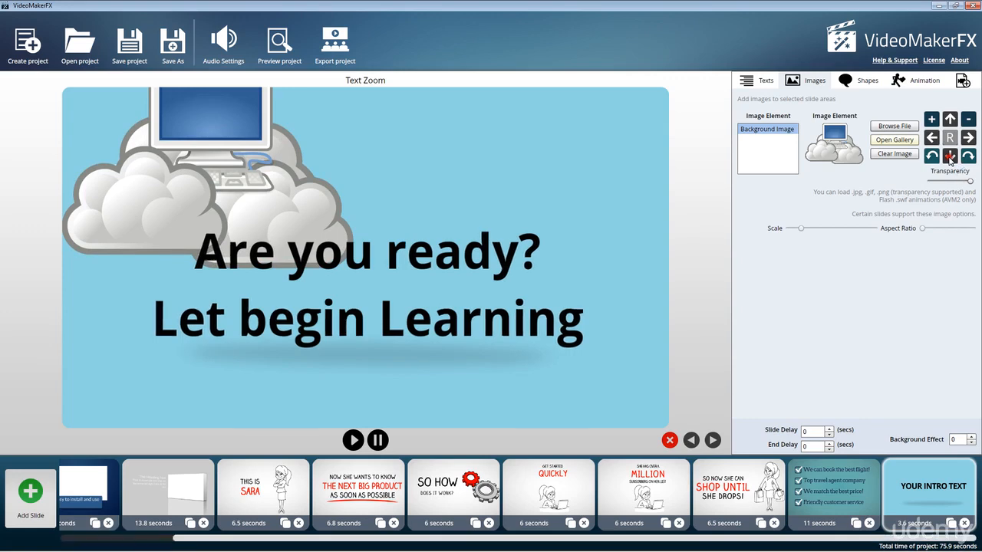
{"action": "left_click", "coordinate": [950, 157]}
{"action": "left_click", "coordinate": [950, 157]}
{"action": "left_click", "coordinate": [950, 157]}
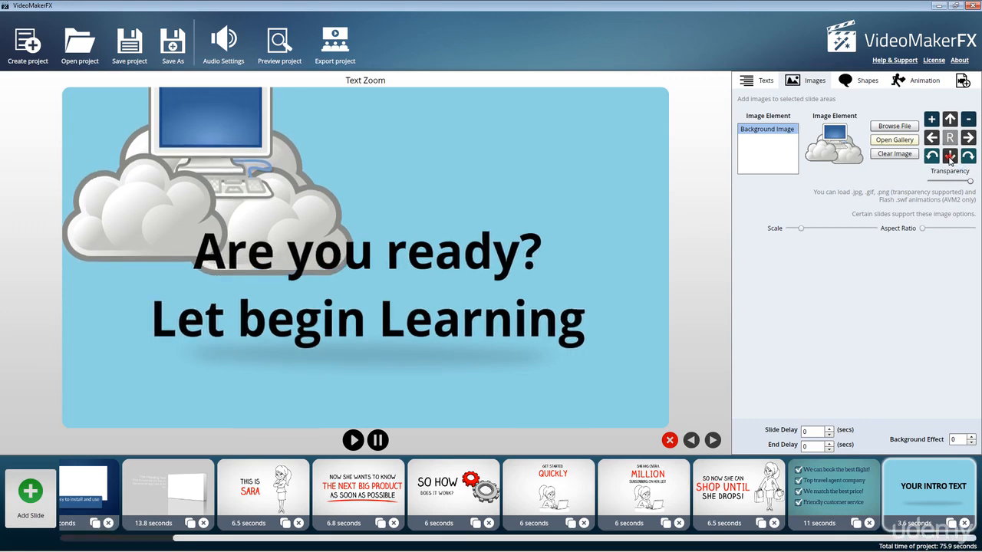
{"action": "left_click", "coordinate": [950, 157]}
{"action": "left_click", "coordinate": [950, 157]}
{"action": "left_click", "coordinate": [951, 157]}
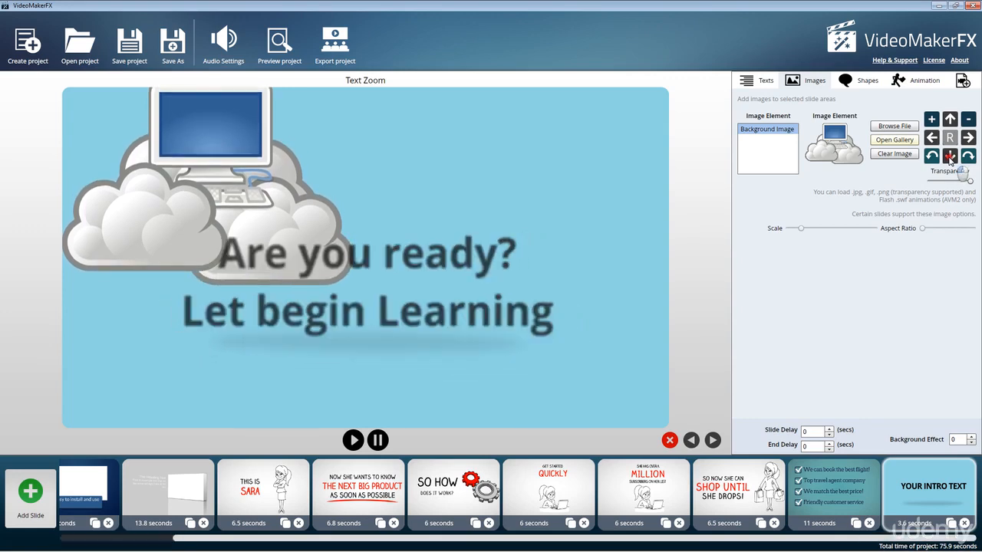
{"action": "left_click", "coordinate": [951, 157]}
{"action": "left_click", "coordinate": [950, 157]}
{"action": "left_click", "coordinate": [950, 157]}
{"action": "left_click", "coordinate": [950, 157]}
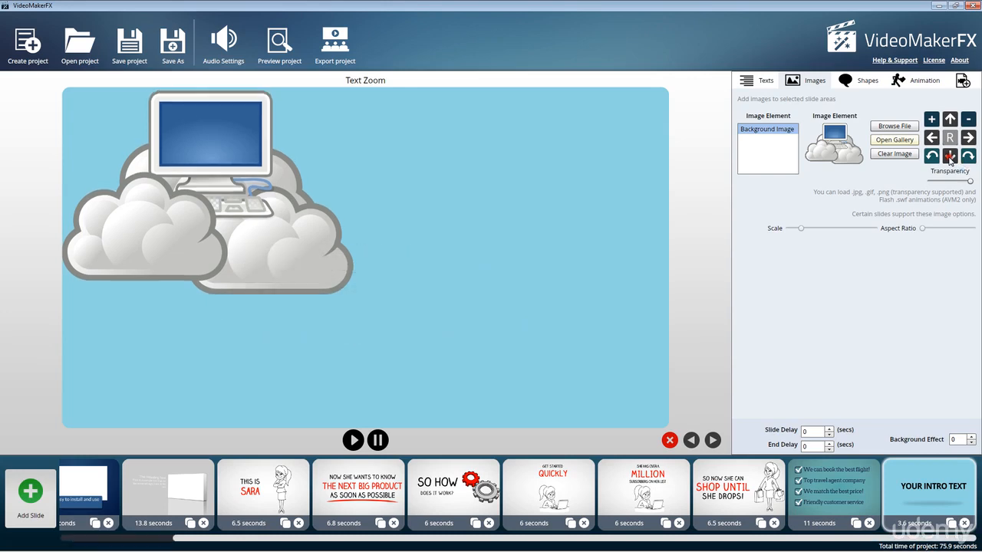
{"action": "left_click", "coordinate": [950, 158]}
{"action": "left_click", "coordinate": [950, 157]}
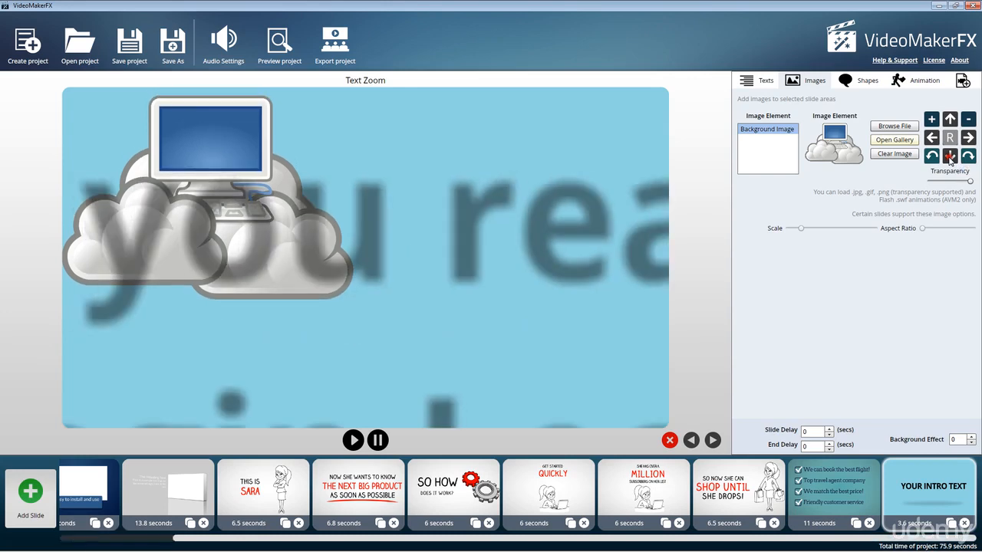
{"action": "left_click", "coordinate": [950, 157]}
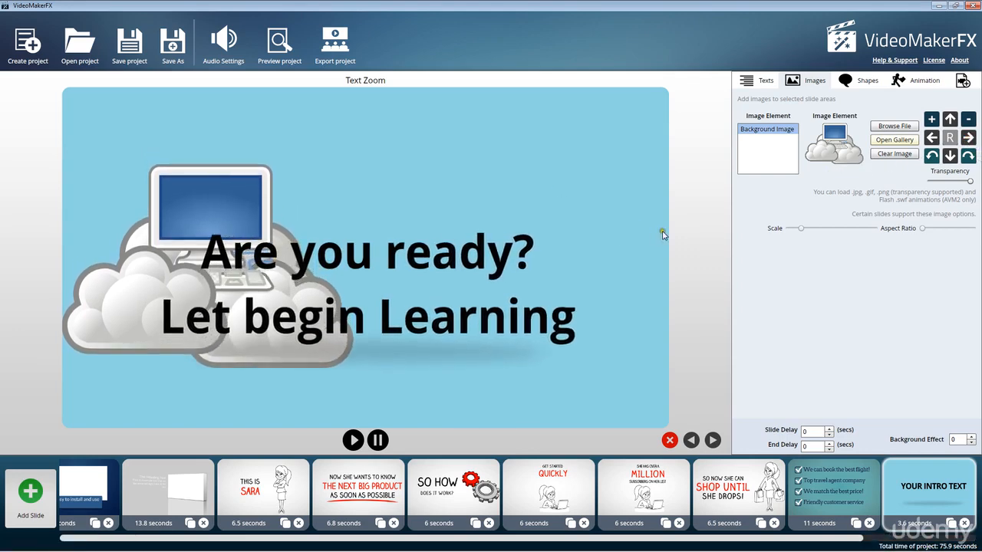
{"action": "left_click", "coordinate": [950, 156]}
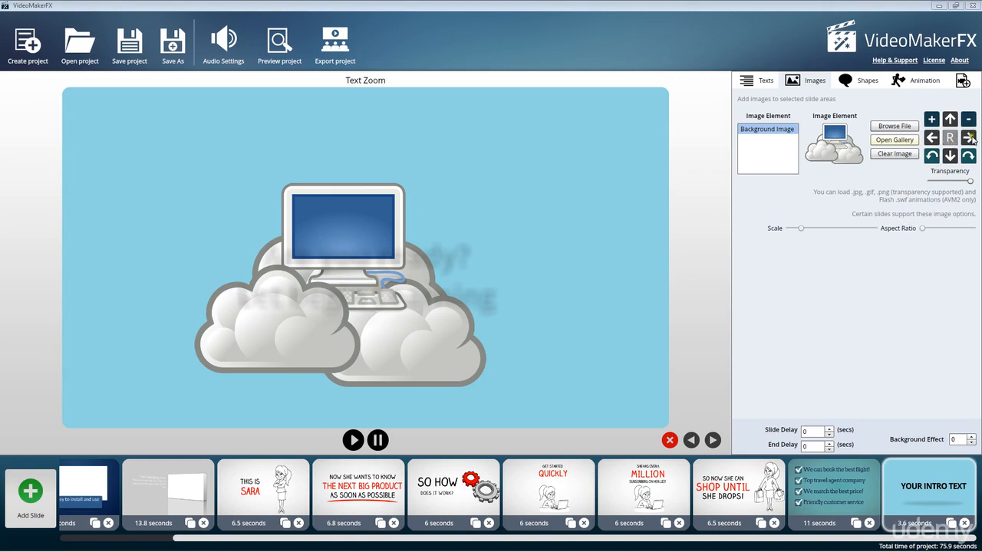
{"action": "left_click", "coordinate": [969, 137]}
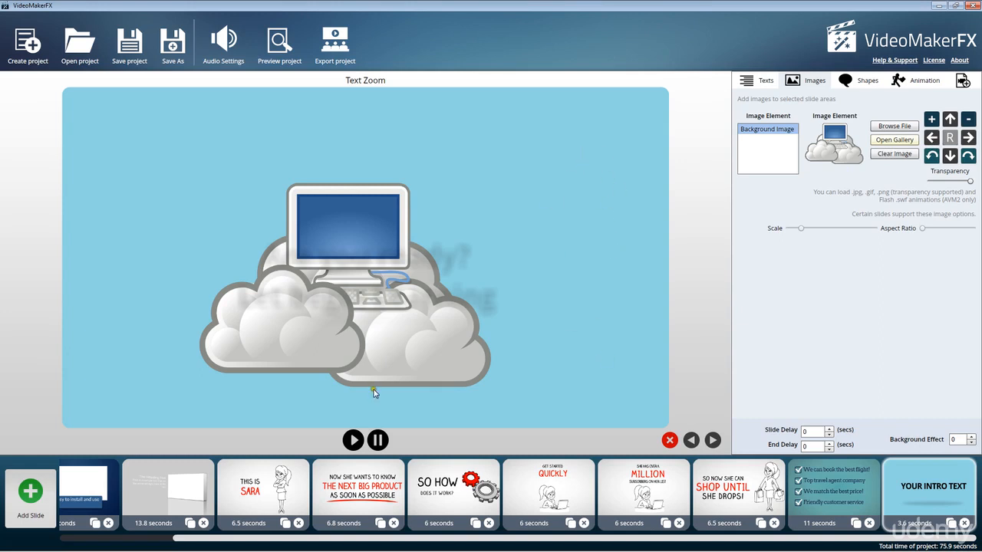
{"action": "left_click", "coordinate": [354, 440]}
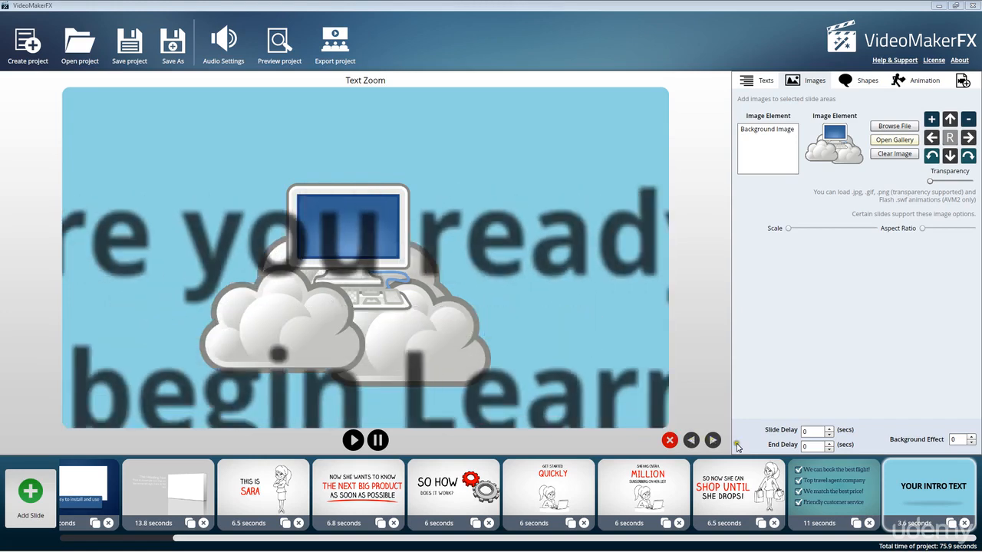
- Shift the "Shop until she drops!" slide earlier and then later in the slide order, placing it between the checklist slide and the intro text slide
{"action": "left_click", "coordinate": [858, 481]}
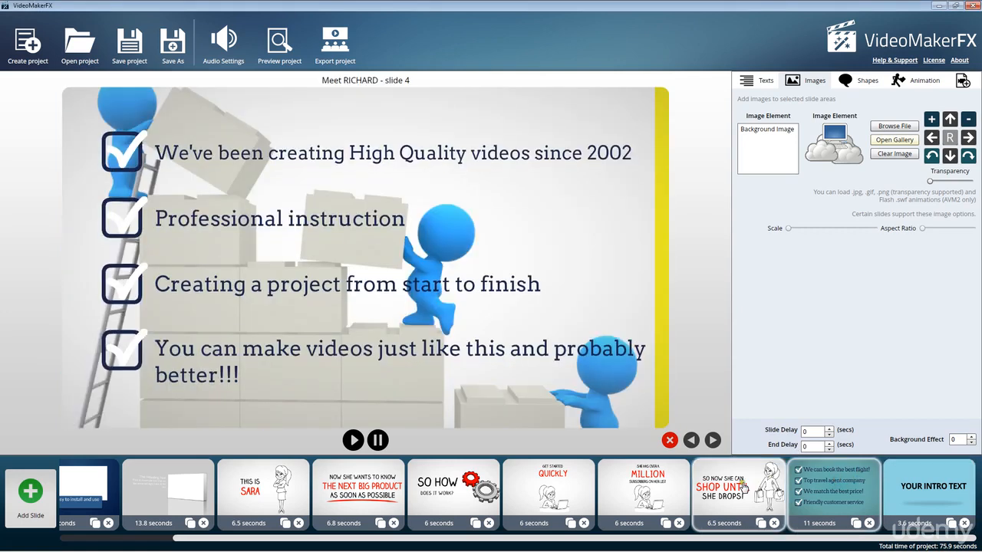
{"action": "left_click", "coordinate": [691, 441]}
{"action": "left_click", "coordinate": [691, 440]}
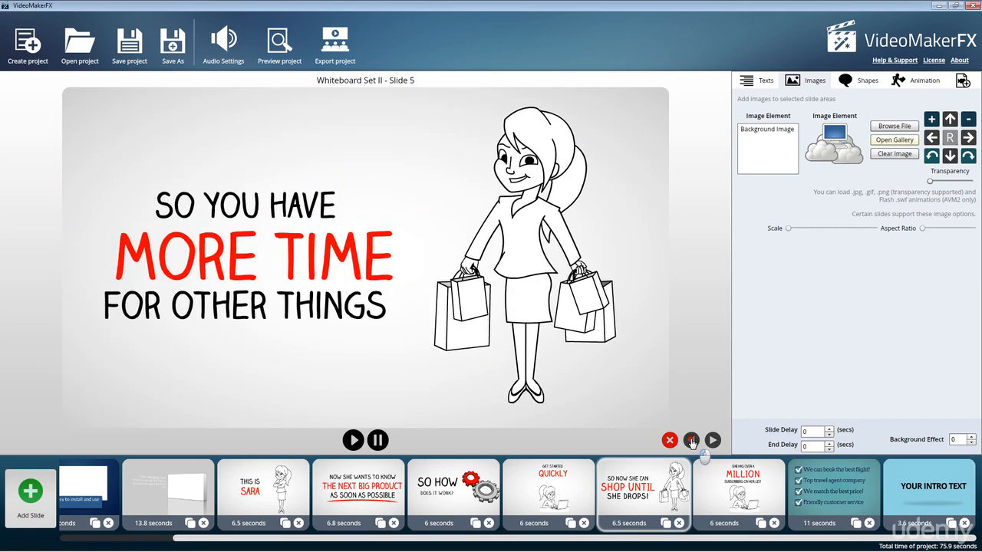
{"action": "left_click", "coordinate": [691, 440]}
{"action": "left_click", "coordinate": [691, 440]}
{"action": "left_click", "coordinate": [713, 440]}
{"action": "left_click", "coordinate": [713, 440]}
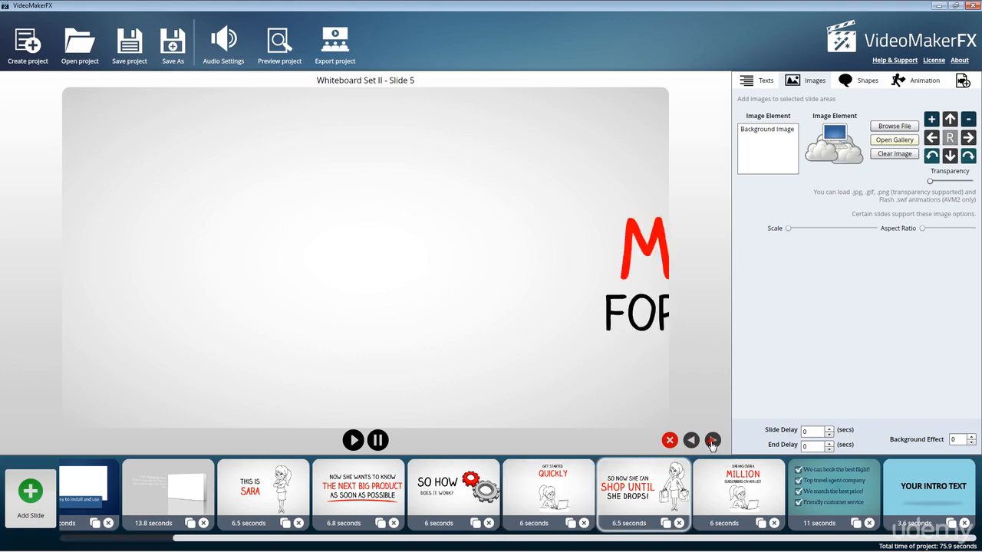
{"action": "left_click", "coordinate": [713, 440]}
{"action": "left_click", "coordinate": [712, 440]}
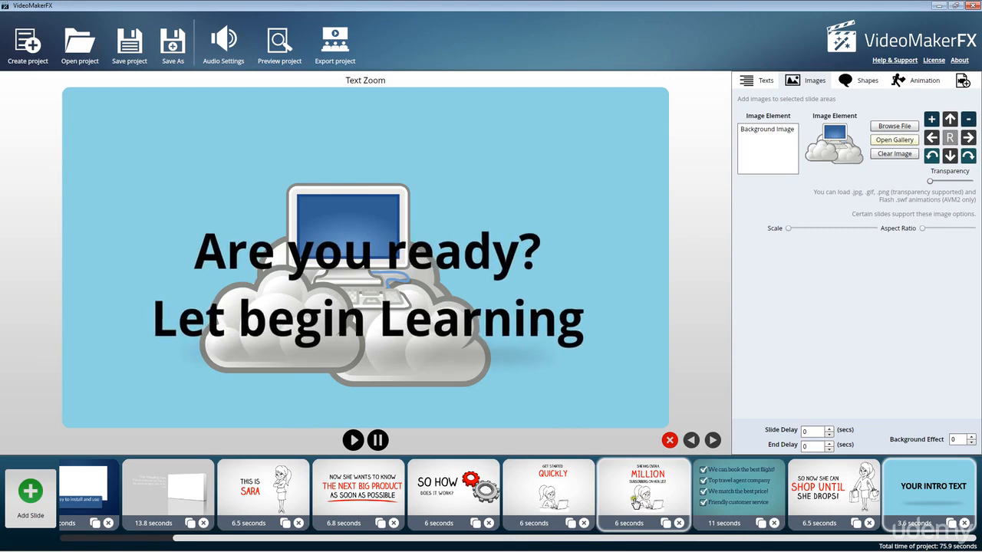
- Preview the "Get started quickly" whiteboard slide and save the project
{"action": "left_click", "coordinate": [513, 491]}
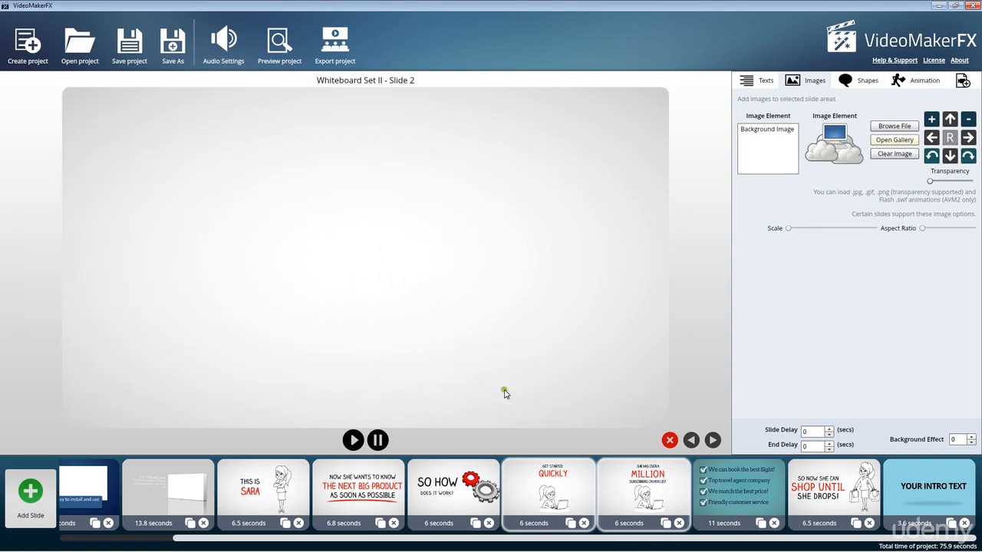
{"action": "left_click", "coordinate": [125, 62]}
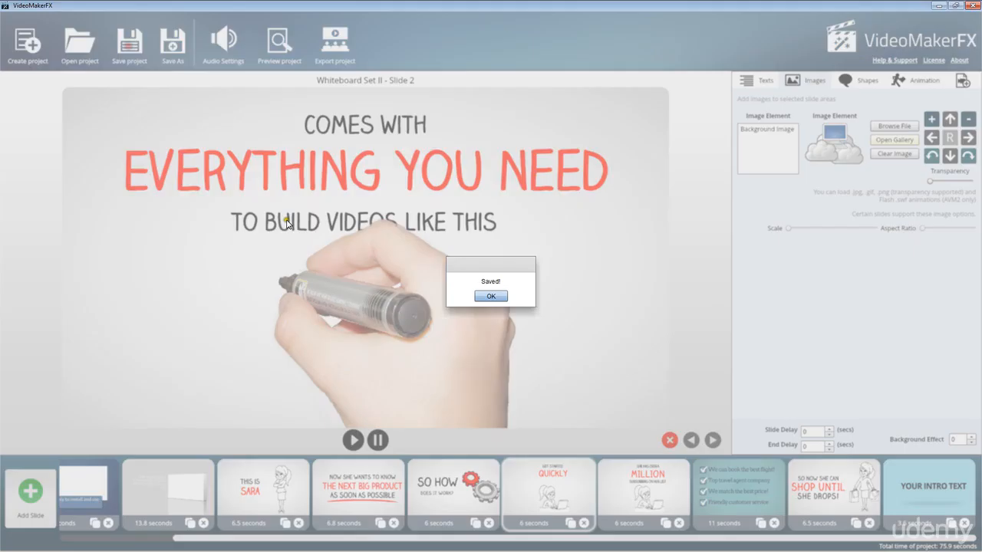
{"action": "left_click", "coordinate": [490, 296]}
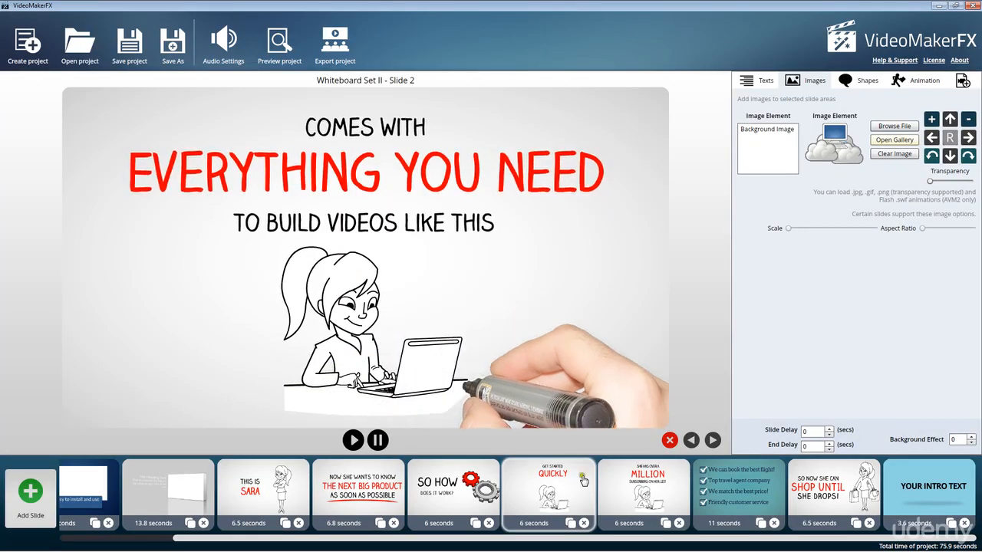